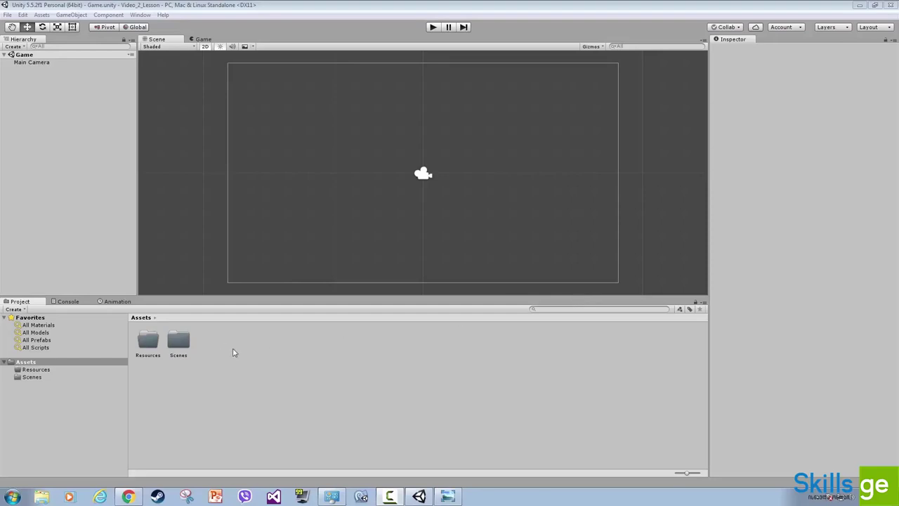
Create a folder named Sprites in the project's Assets folder and open it.
left_click(257, 355)
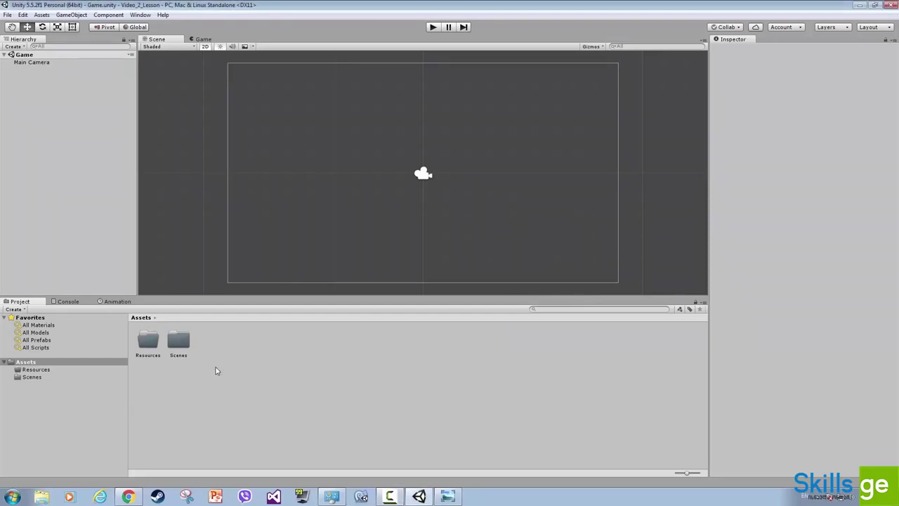
right_click(224, 341)
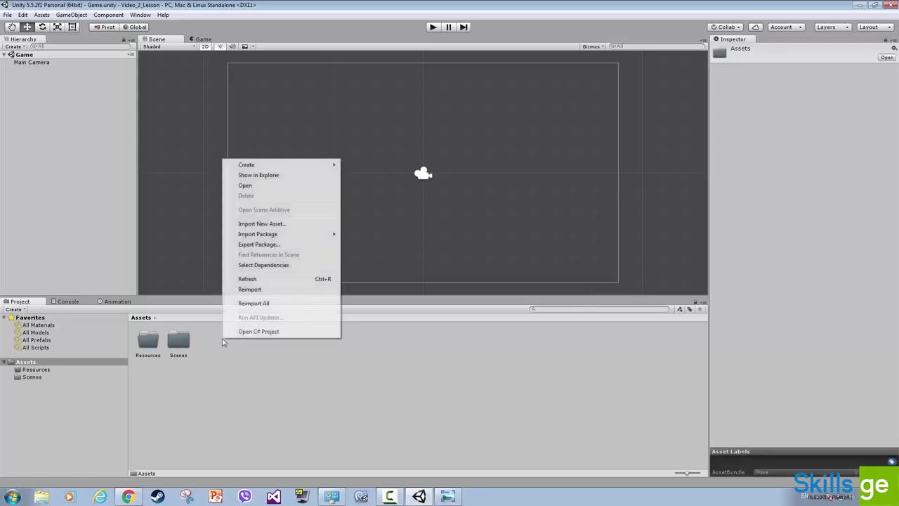
mouse_move(275, 169)
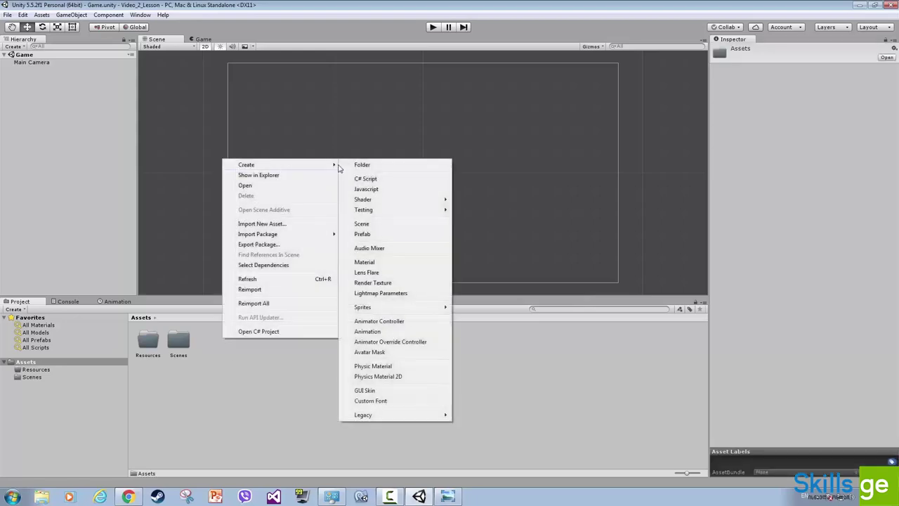
left_click(376, 167)
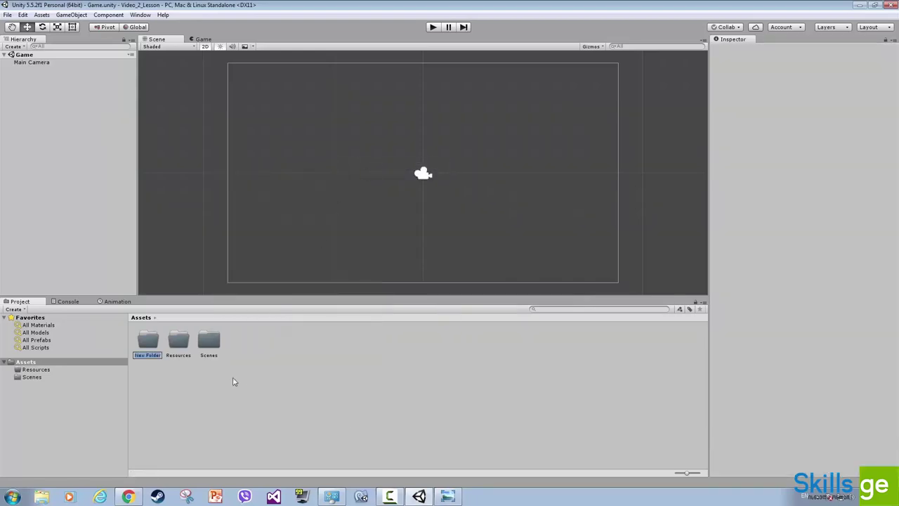
type("Sprites")
key("Return")
double_click(210, 343)
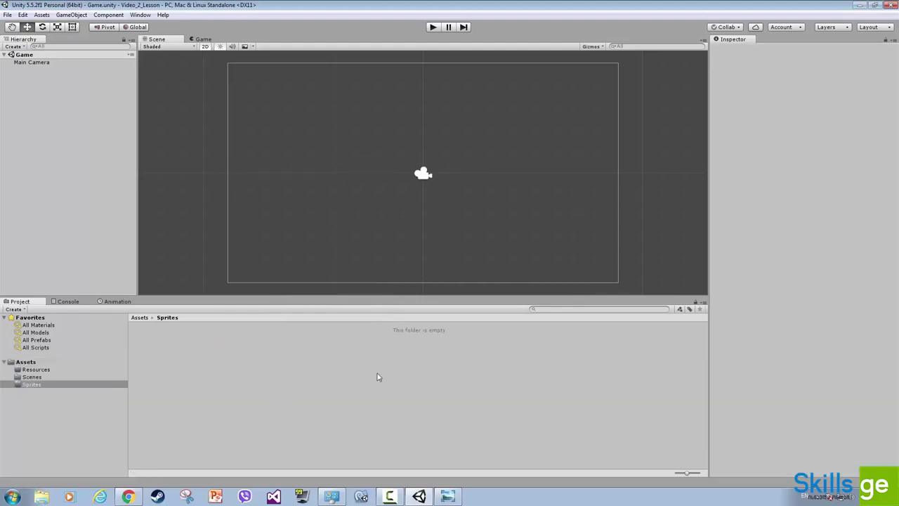
Import the three single megamen sprite images from the desktop into the Sprites folder.
left_click(858, 6)
left_click(516, 181)
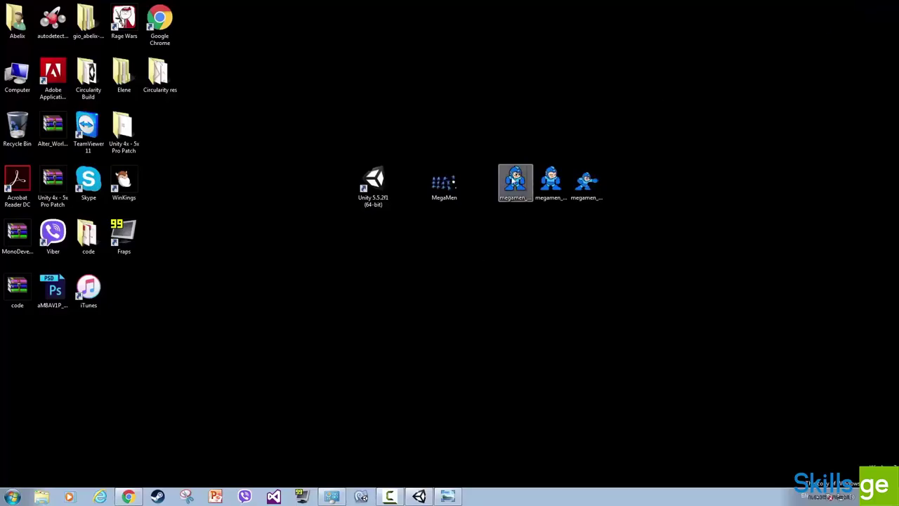
left_click(586, 183, "shift")
left_click(636, 180)
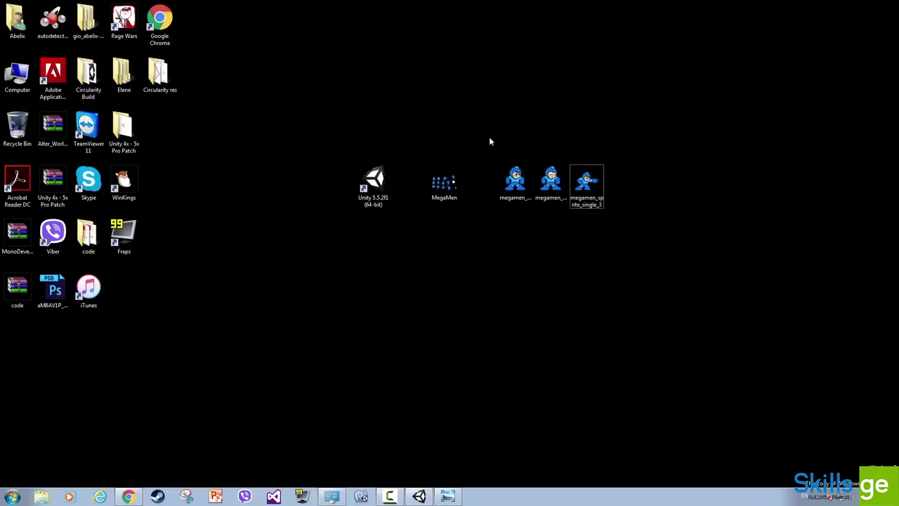
left_click_drag(489, 134, 619, 214)
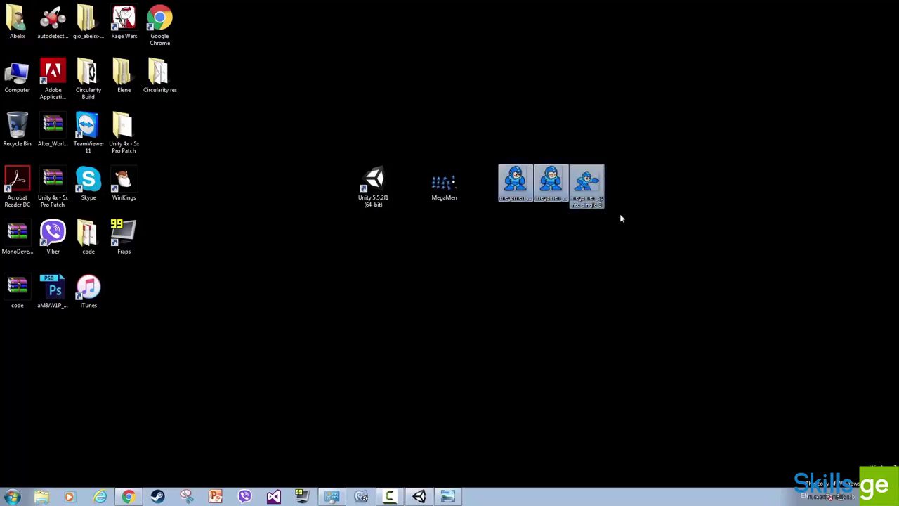
left_click(626, 175)
left_click(551, 181)
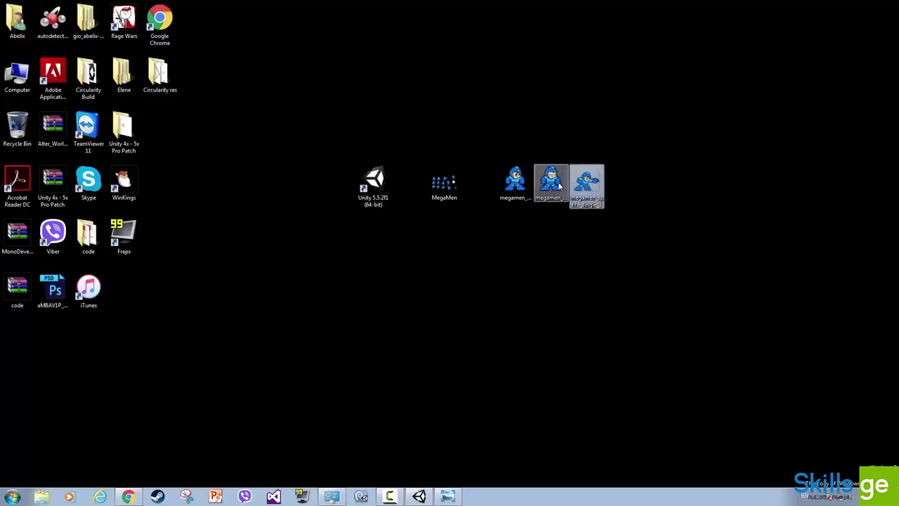
left_click_drag(490, 140, 606, 208)
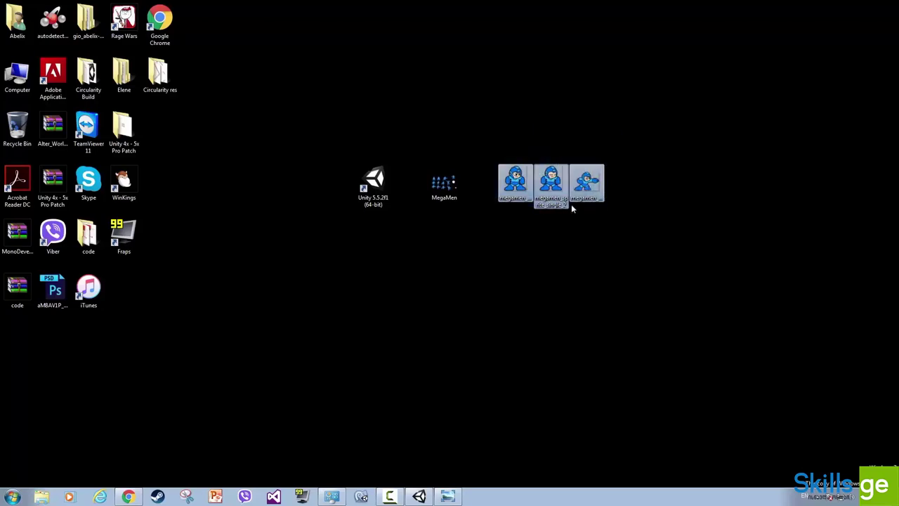
left_click_drag(515, 179, 236, 363)
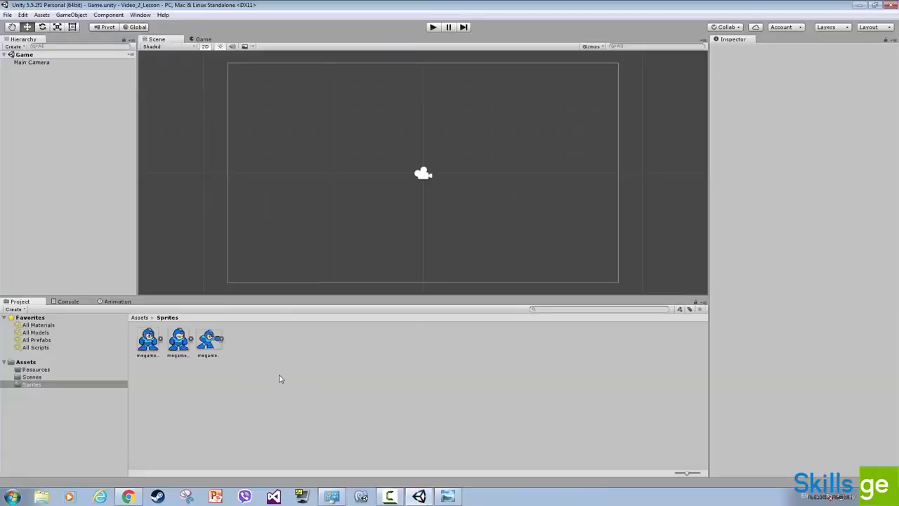
Show the Sprites folder in Explorer and examine its PNG and meta files, then return to Unity.
right_click(35, 387)
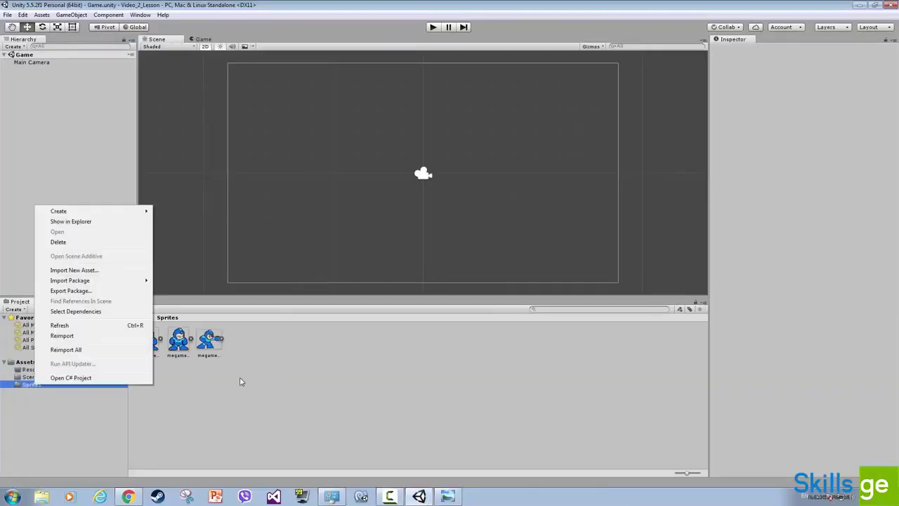
left_click(215, 346)
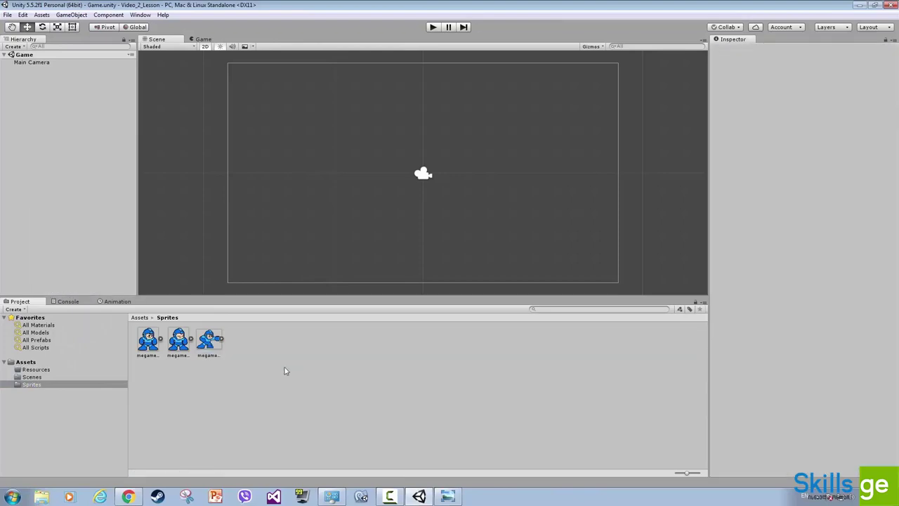
left_click(35, 386)
right_click(34, 387)
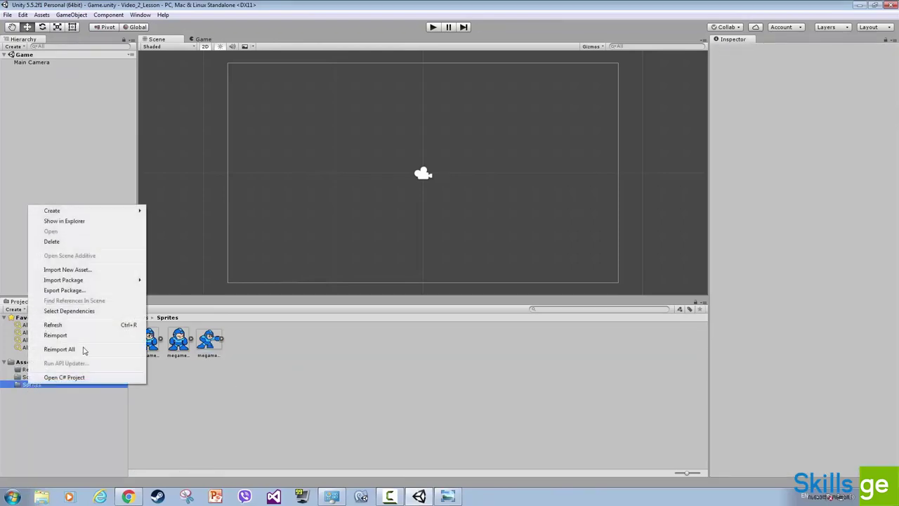
left_click(74, 223)
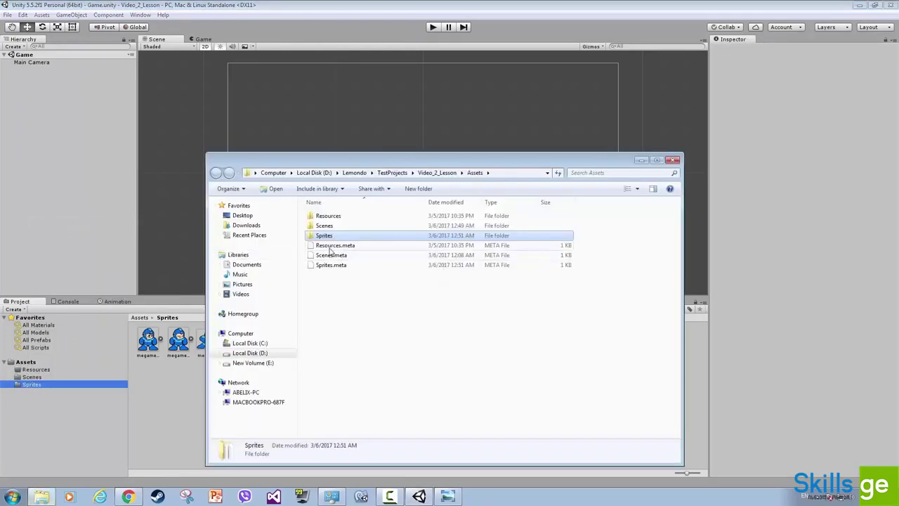
double_click(325, 237)
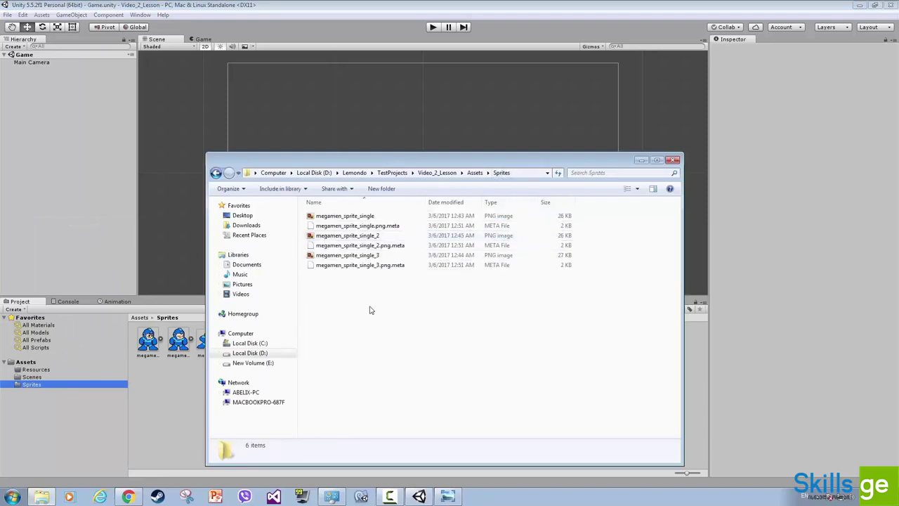
left_click(364, 256)
left_click(361, 236)
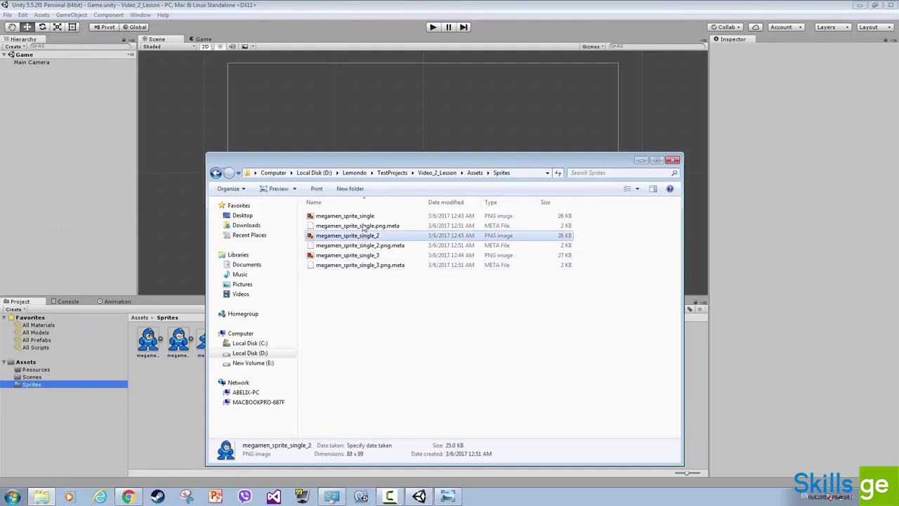
left_click(362, 216)
left_click(362, 236)
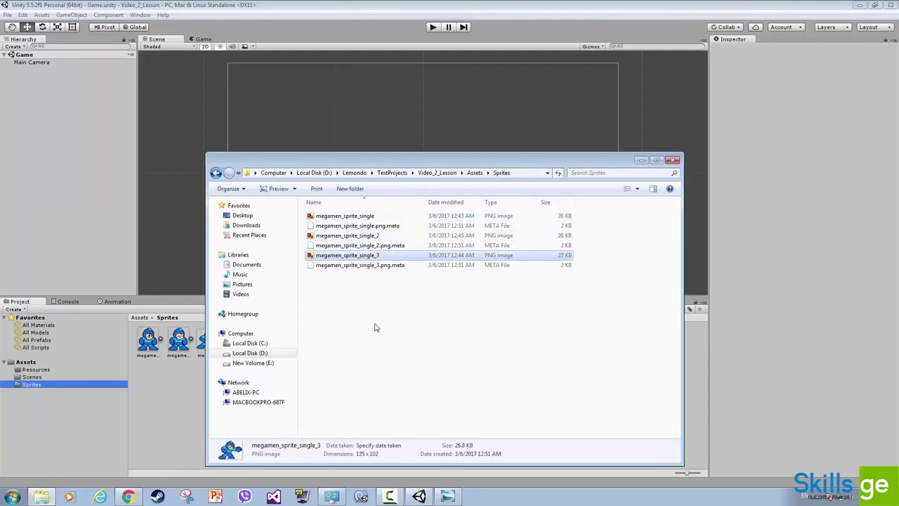
left_click(197, 397)
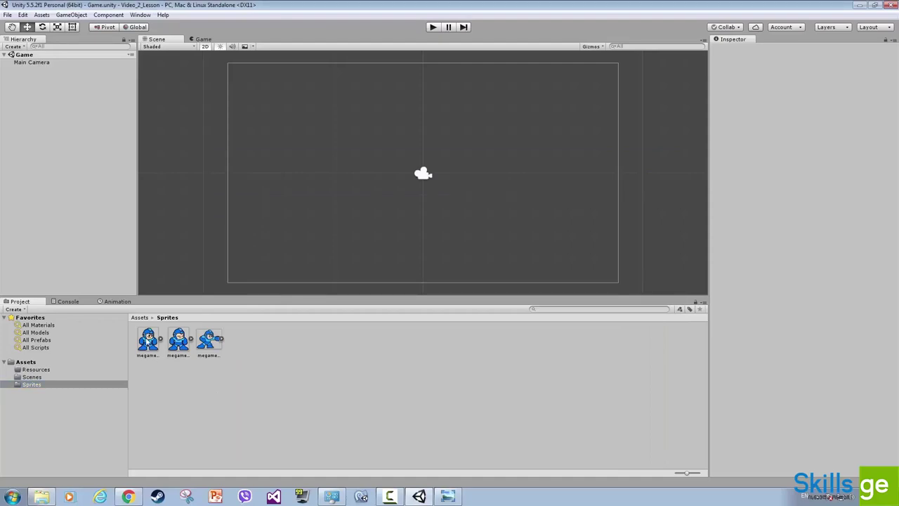
Examine the import settings of megamen_sprite_single, including the available Pivot options.
left_click(147, 340)
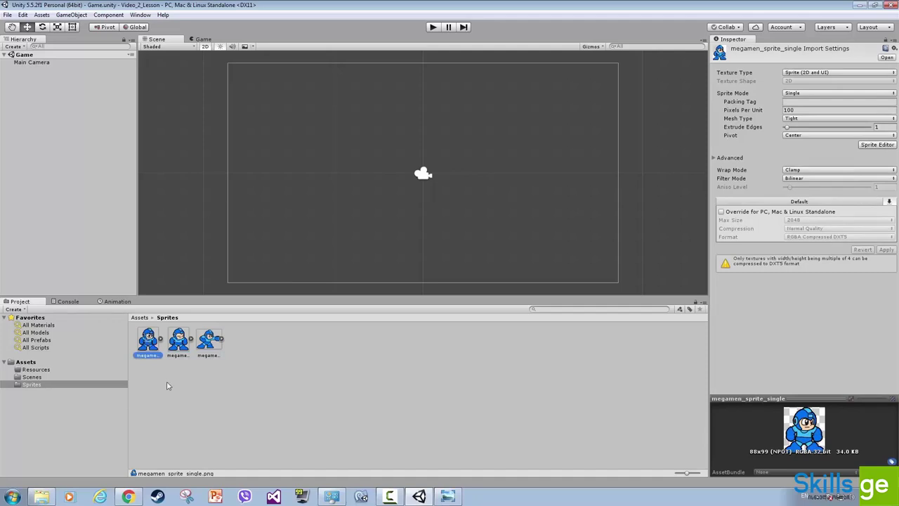
left_click(169, 386)
left_click(145, 342)
left_click(797, 136)
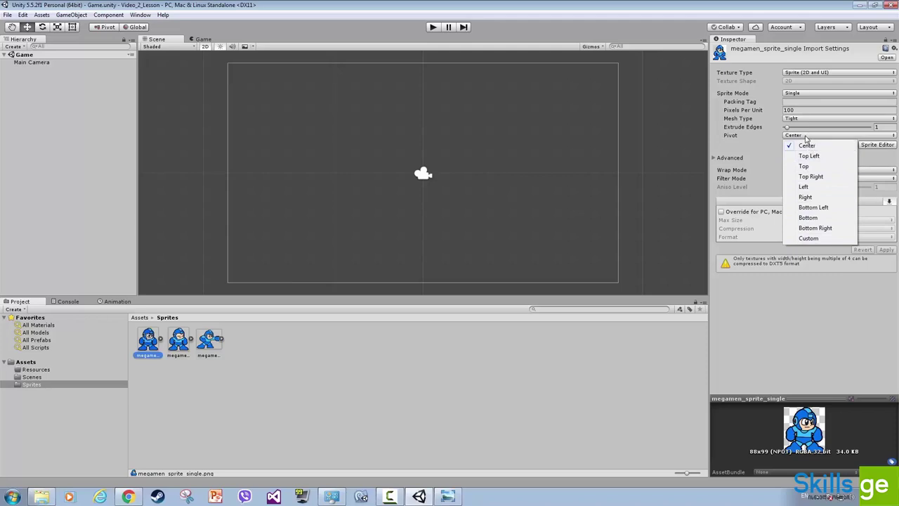
left_click(807, 288)
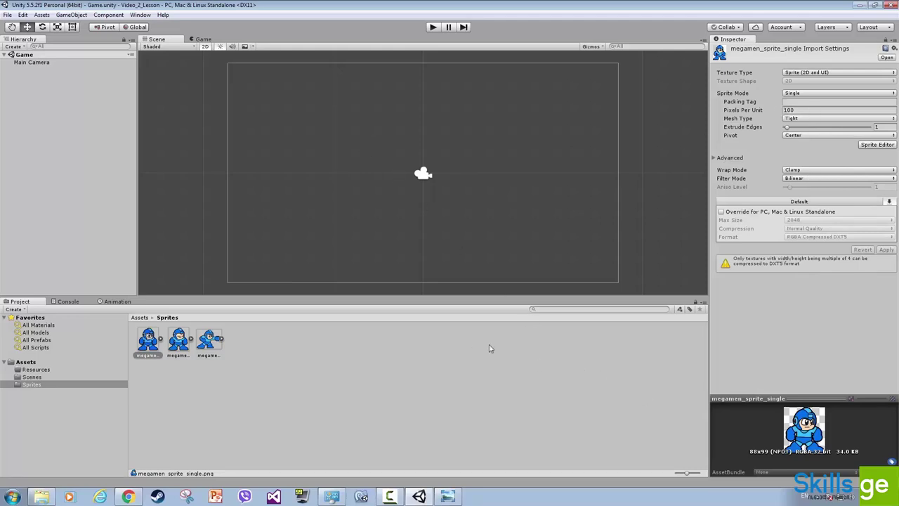
left_click(289, 385)
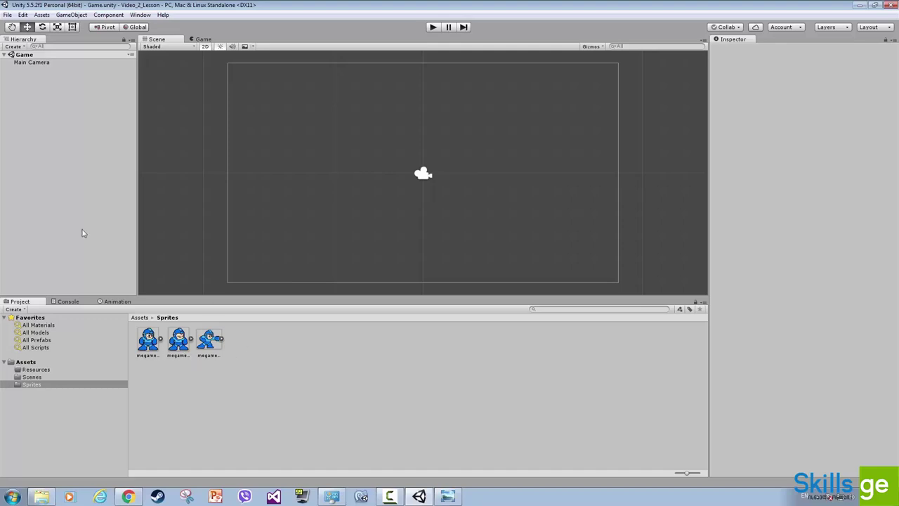
Place megamen_sprite_single in the scene at about X -4.06, Y 0.77 and select it.
left_click_drag(149, 337, 326, 141)
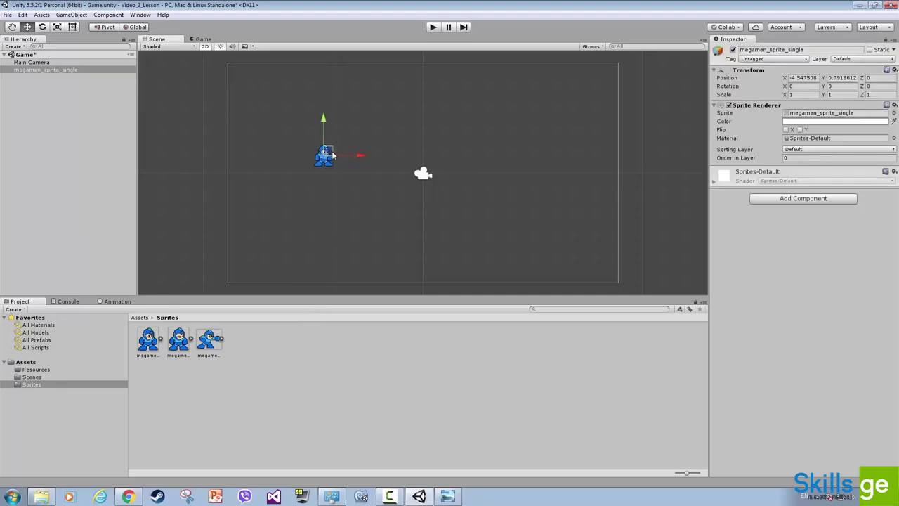
left_click_drag(330, 152, 341, 155)
left_click(64, 95)
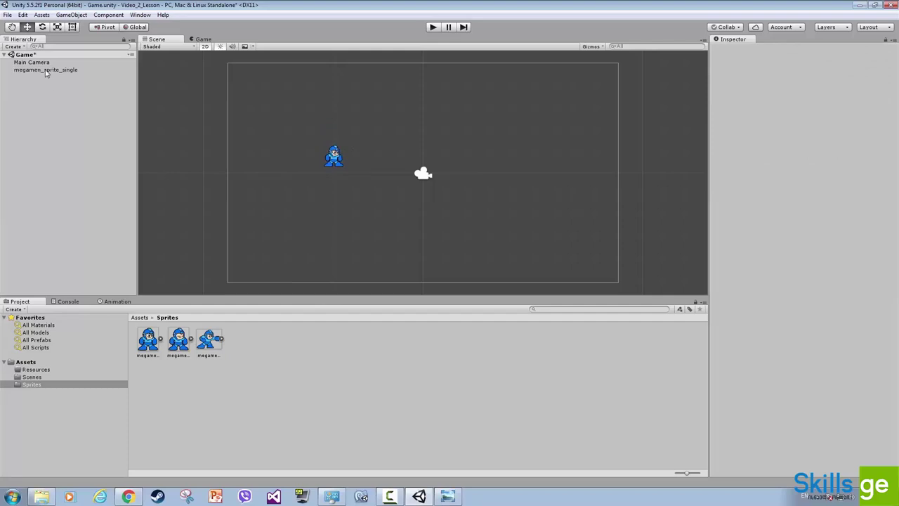
left_click(333, 151)
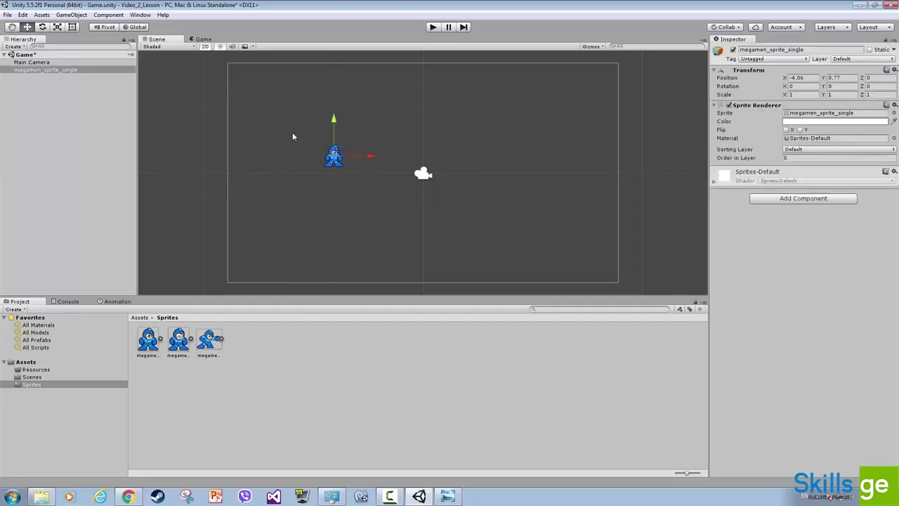
Add megamen_sprite_single_2 to the scene at about X -1.38, Y 2.08, plus three instances of megamen_sprite_single_3 in the lower half of the camera frame.
left_click(277, 184)
left_click_drag(178, 340, 394, 132)
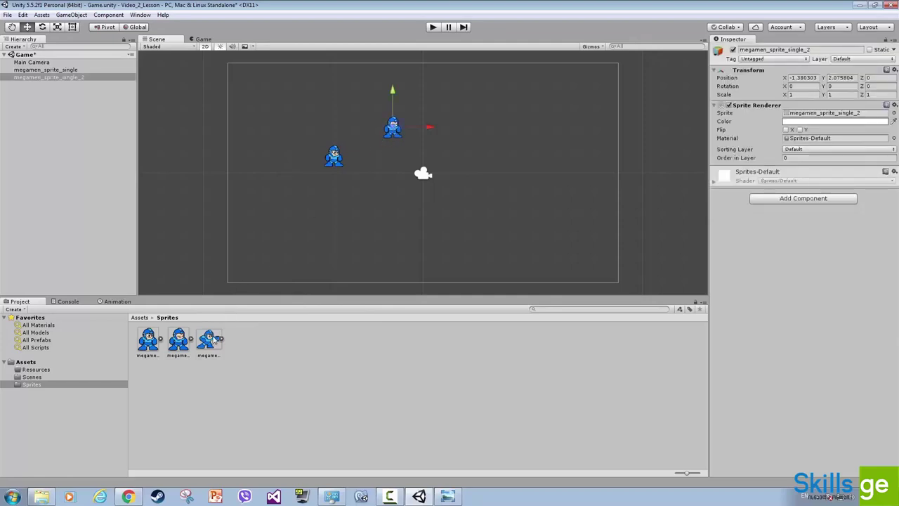
left_click_drag(210, 340, 332, 235)
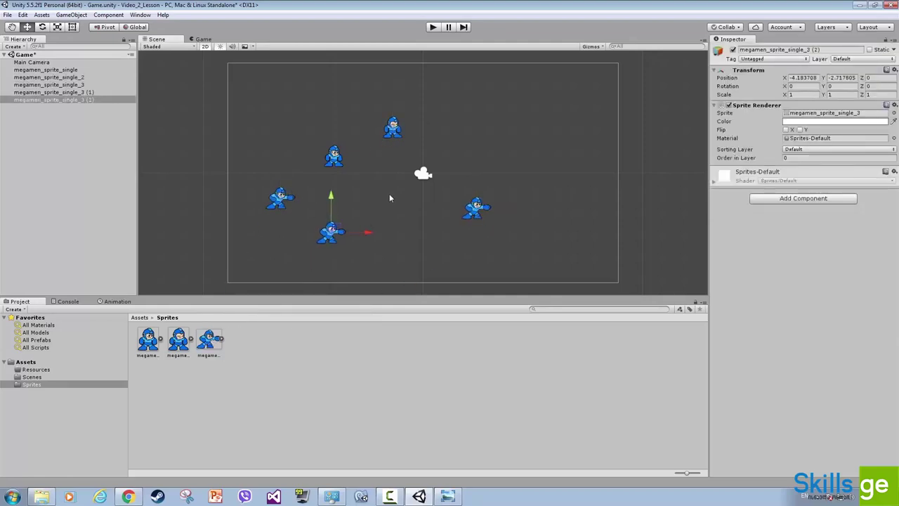
Inspect the sprite objects in the scene hierarchy and the Sprite Renderer properties of megamen_sprite_single.
left_click(46, 70)
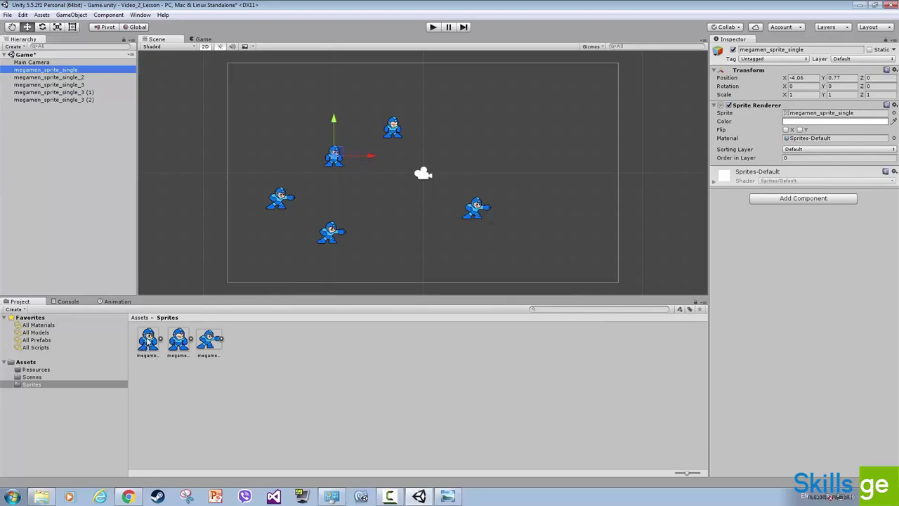
left_click(75, 92)
left_click(82, 100)
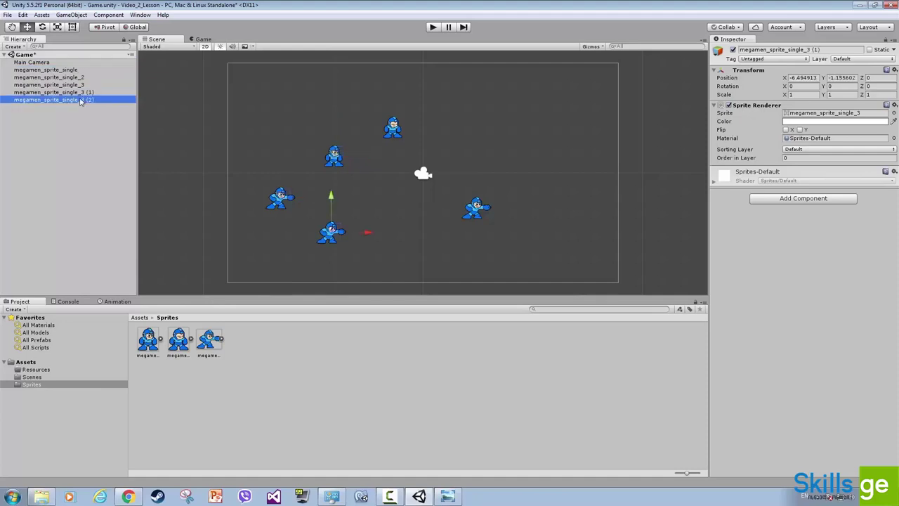
left_click_drag(82, 100, 81, 95)
left_click(77, 85)
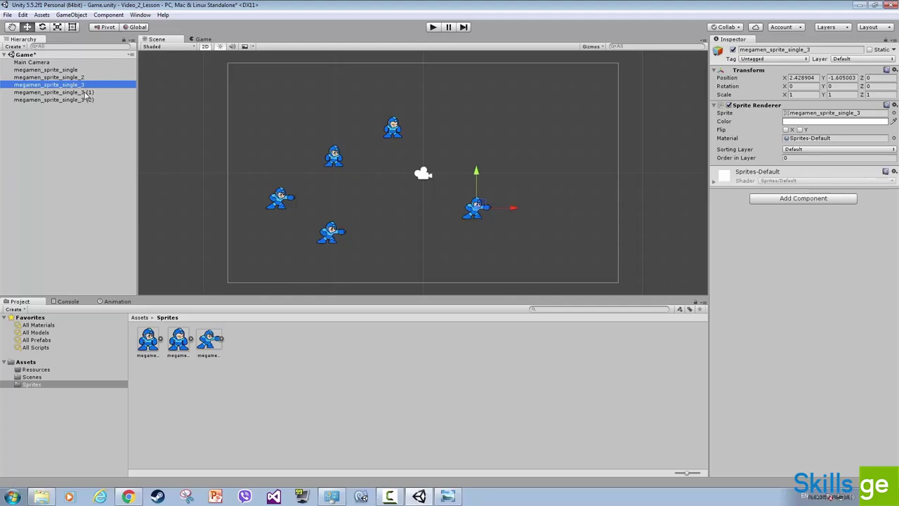
left_click(51, 71)
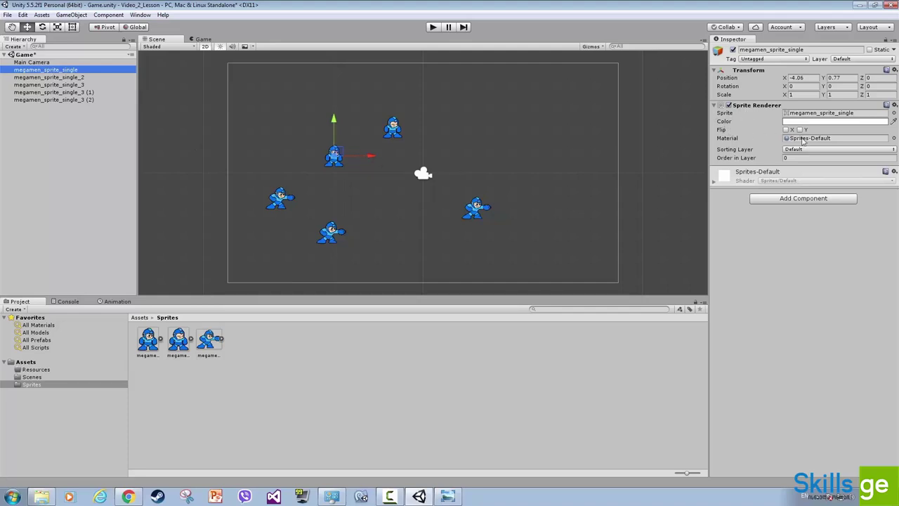
Delete megamen_sprite_single_2 and all megamen_sprite_single_3 objects from the scene, keeping only megamen_sprite_single.
scroll(261, 207, "up", 4)
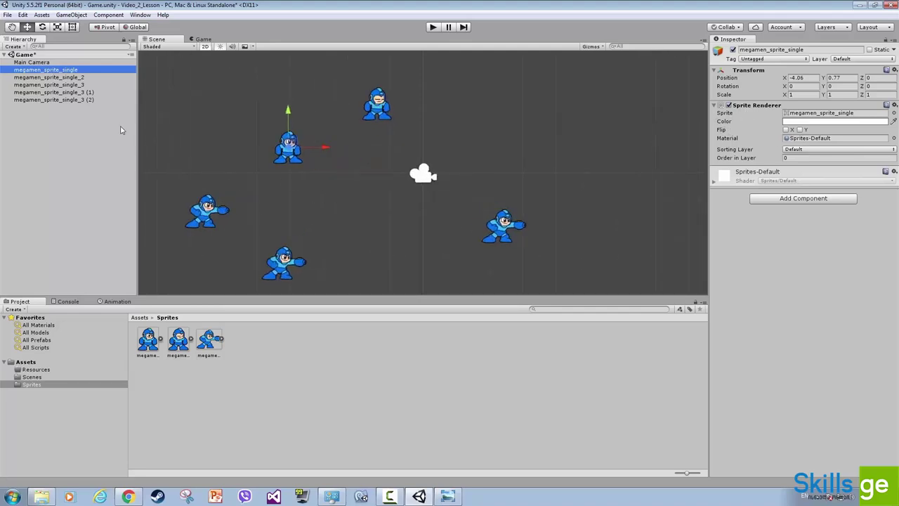
left_click(79, 78)
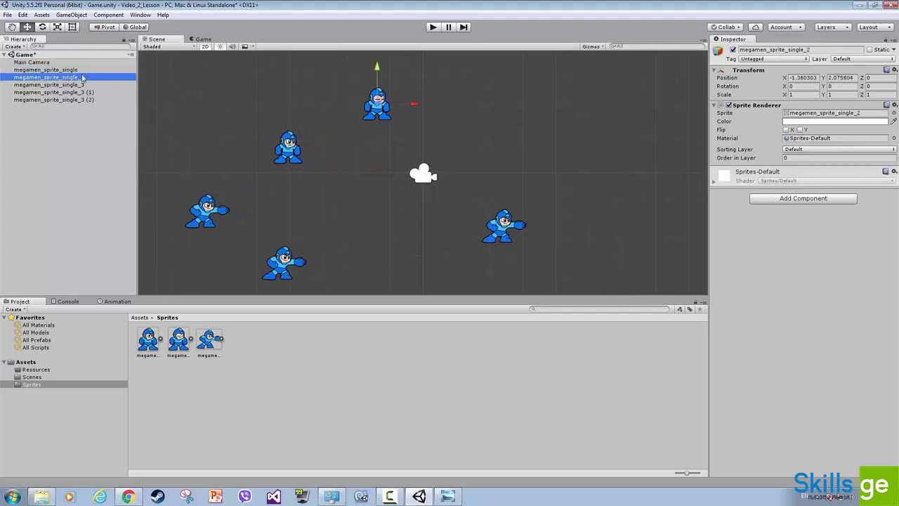
left_click(75, 99, "shift")
key("Delete")
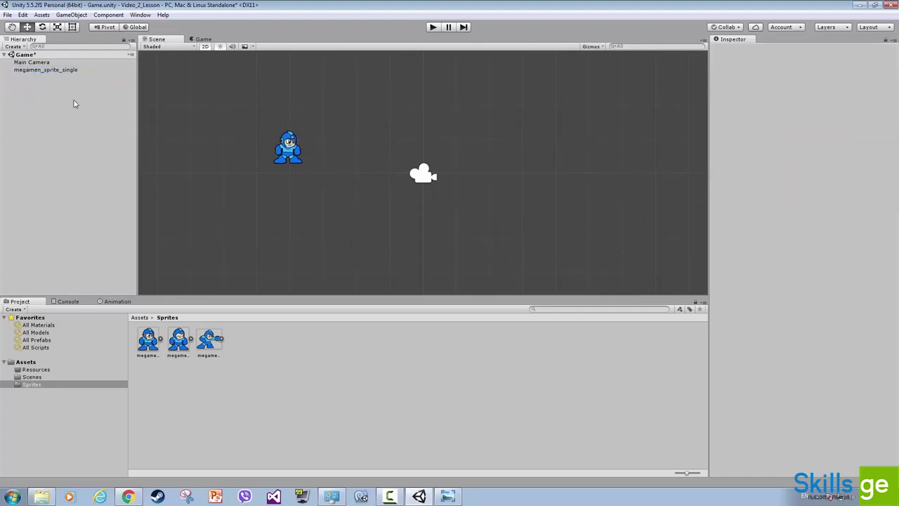
Move megamen_sprite_single to about X -1.44, Y 1.31 and check its placement in the Game view.
left_click(49, 71)
left_click_drag(305, 144, 392, 127)
left_click(203, 39)
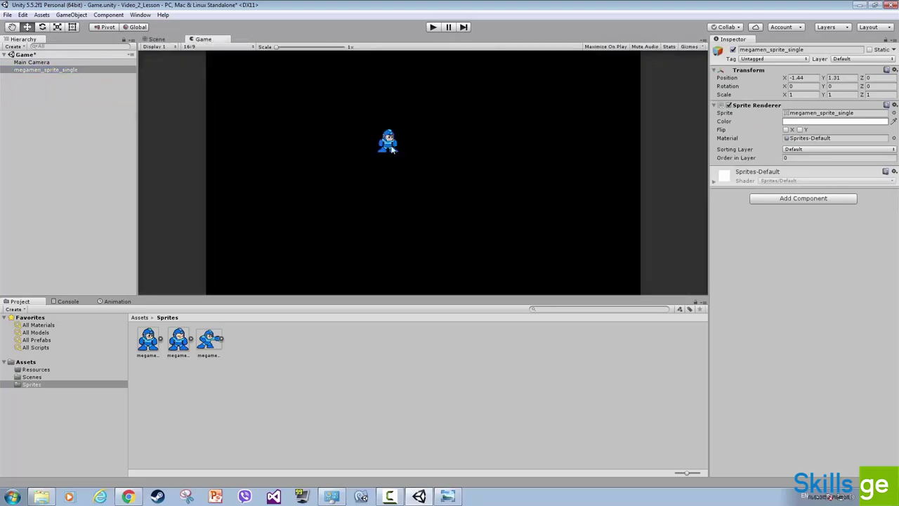
left_click(156, 39)
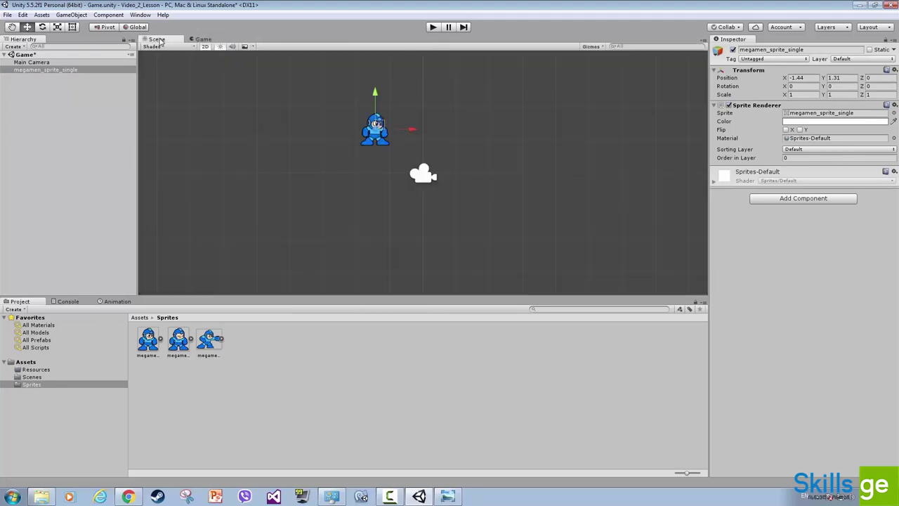
Show the scene in 3D perspective and examine the Main Camera's view volume around the sprite from several angles.
left_click(205, 46)
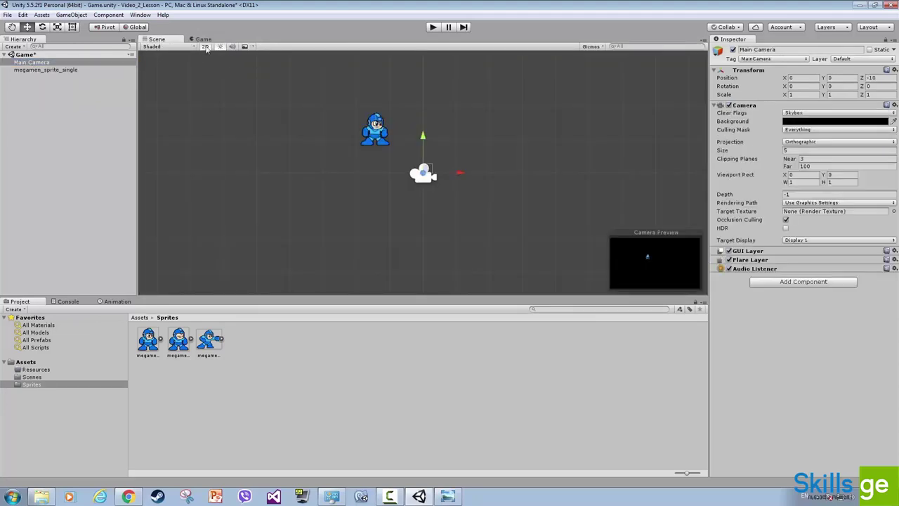
left_click_drag(524, 142, 599, 185, "alt")
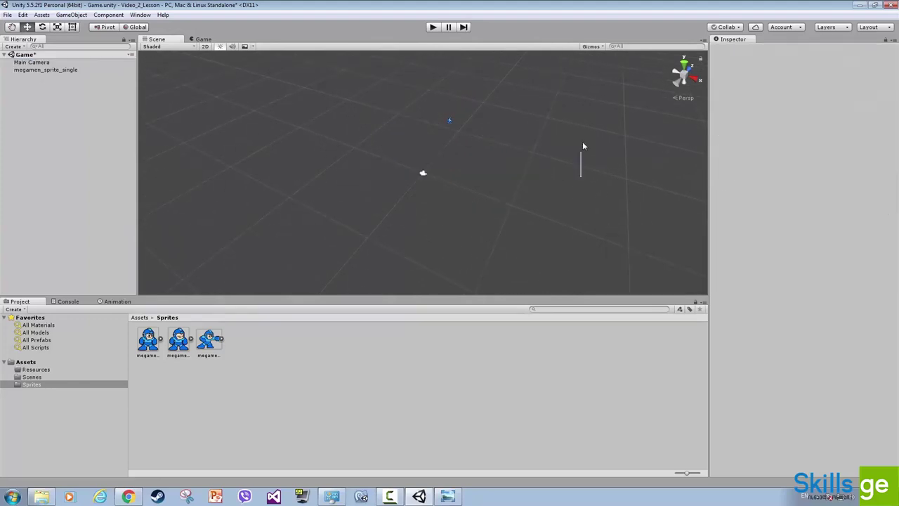
key("super")
key("super")
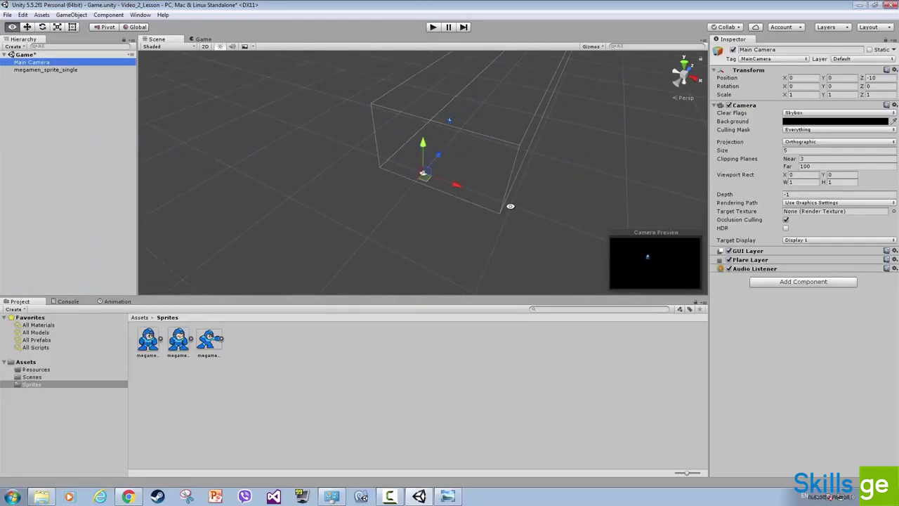
left_click_drag(510, 207, 676, 161, "alt")
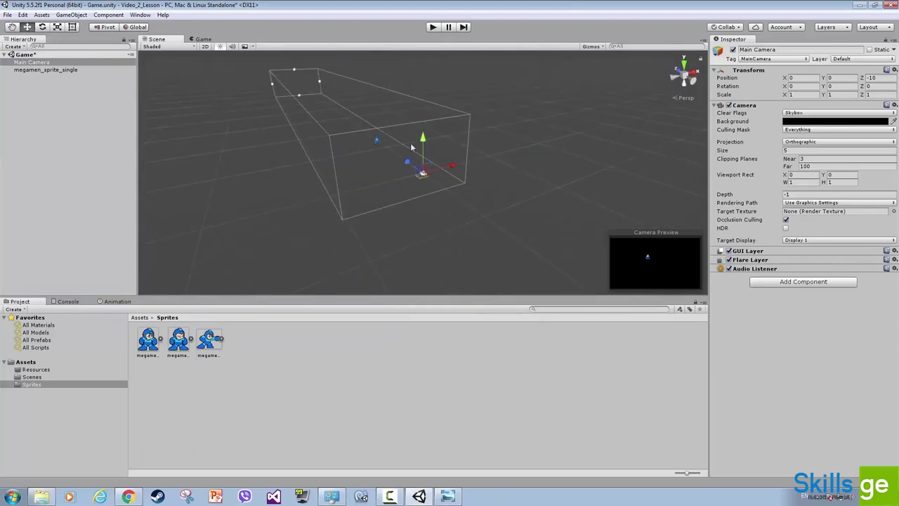
Move megamen_sprite_single outside the camera's view volume to about X 19.46 and check the Game view.
left_click(377, 140)
left_click_drag(411, 134, 545, 109)
left_click(203, 39)
left_click(156, 40)
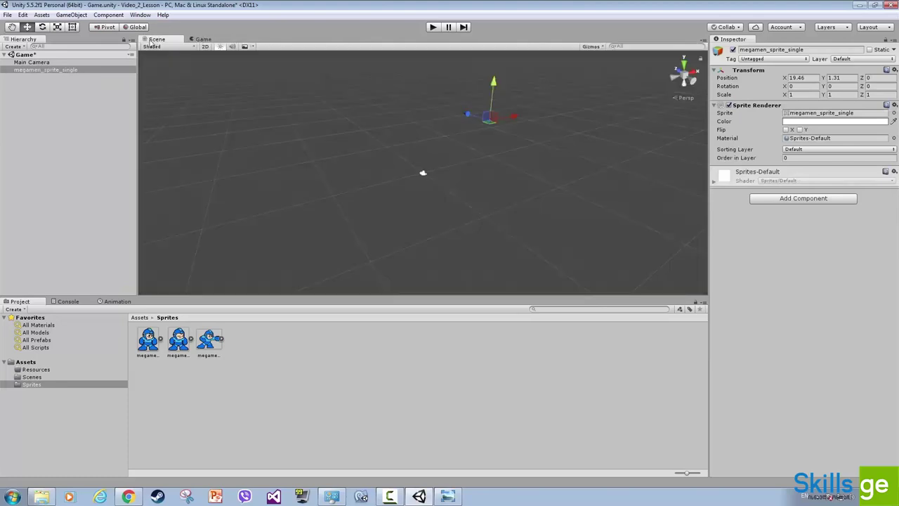
Move megamen_sprite_single back inside the Main Camera's view volume at about X 0.4 and check it in the Game view.
left_click(32, 62)
left_click_drag(302, 141, 333, 133, "alt")
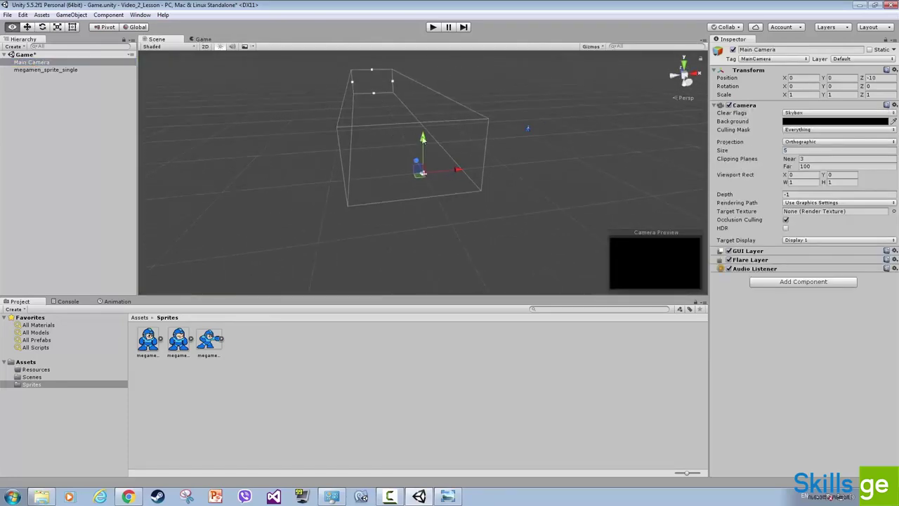
left_click(526, 126)
left_click_drag(560, 127, 445, 131)
left_click(203, 39)
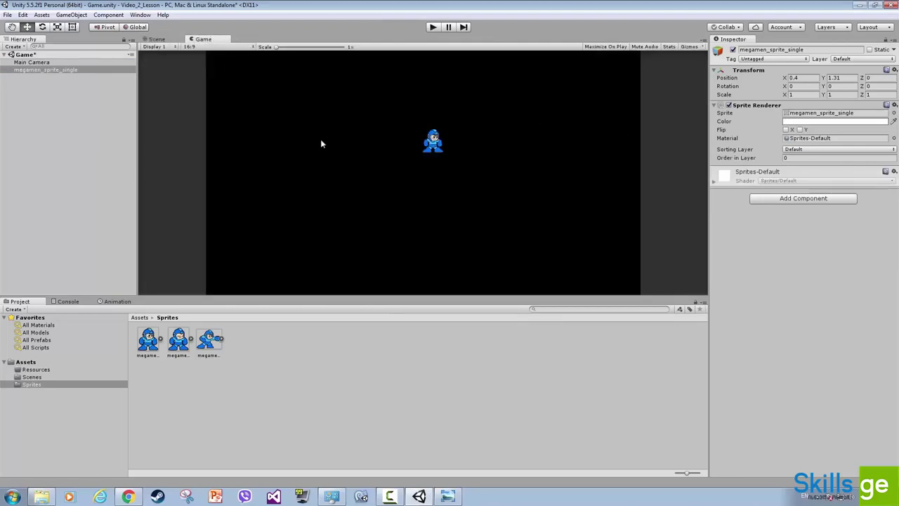
Review megamen_sprite_single's Sprite Renderer and locate its source sprite asset in the project's Sprites folder.
left_click(56, 97)
left_click(51, 70)
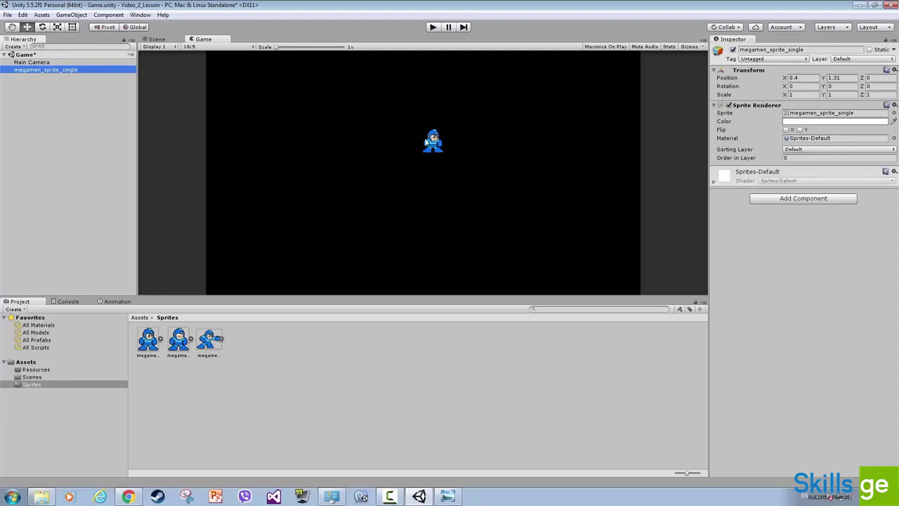
scroll(430, 141, "up", 1)
scroll(451, 140, "down", 1)
left_click(814, 114)
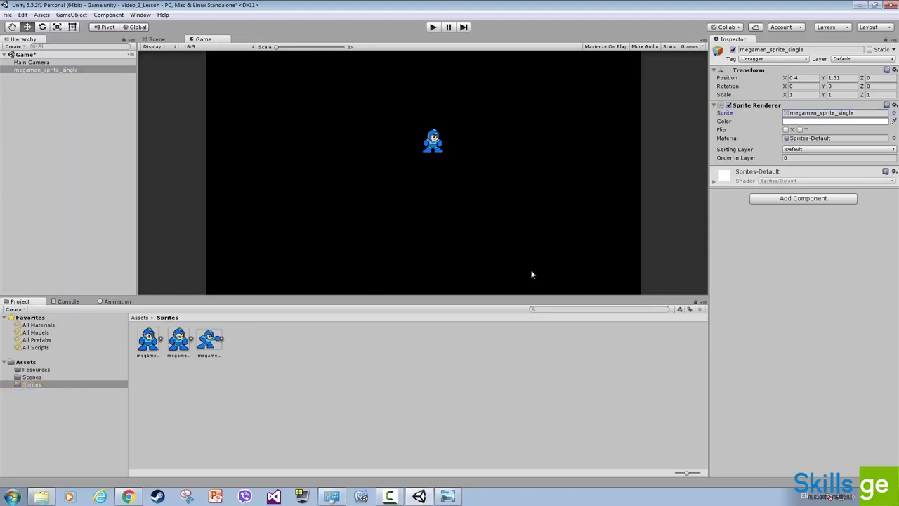
left_click(809, 114)
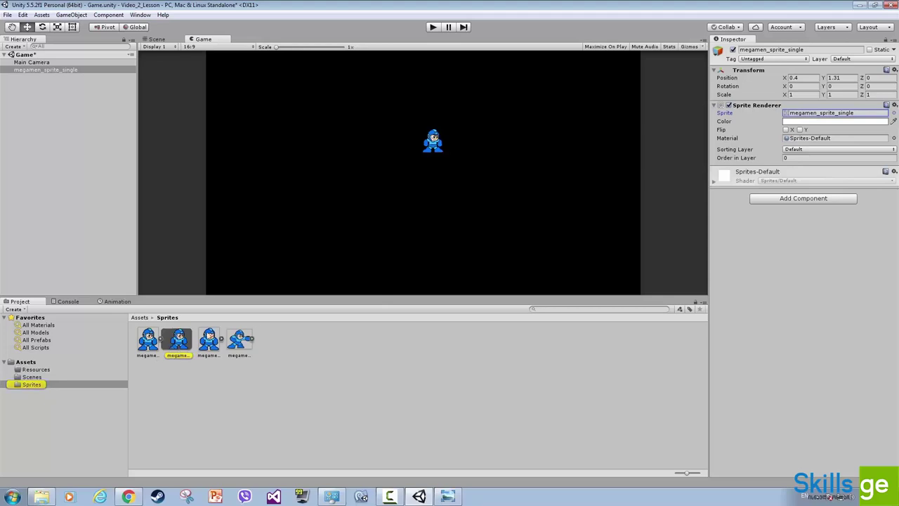
Tint megamen_sprite_single light violet-blue through its Sprite Renderer color.
left_click(807, 123)
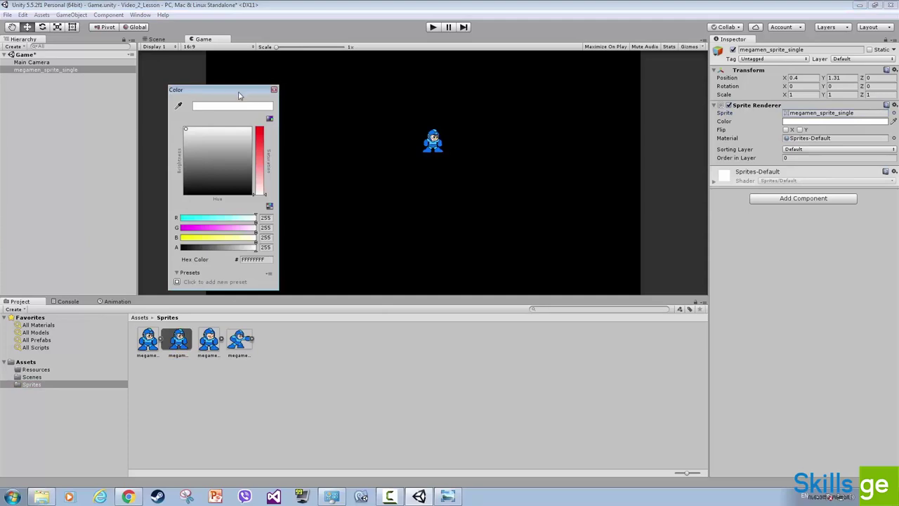
left_click_drag(234, 91, 186, 67)
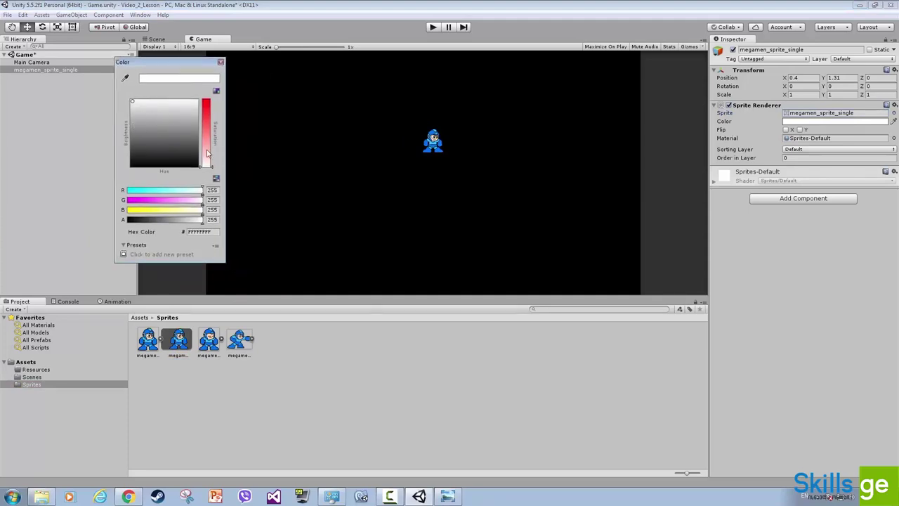
left_click_drag(206, 168, 207, 141)
left_click(175, 111)
mouse_move(178, 115)
left_mouse_down()
mouse_move(175, 125)
mouse_move(163, 106)
mouse_move(171, 110)
left_mouse_up()
left_click(220, 63)
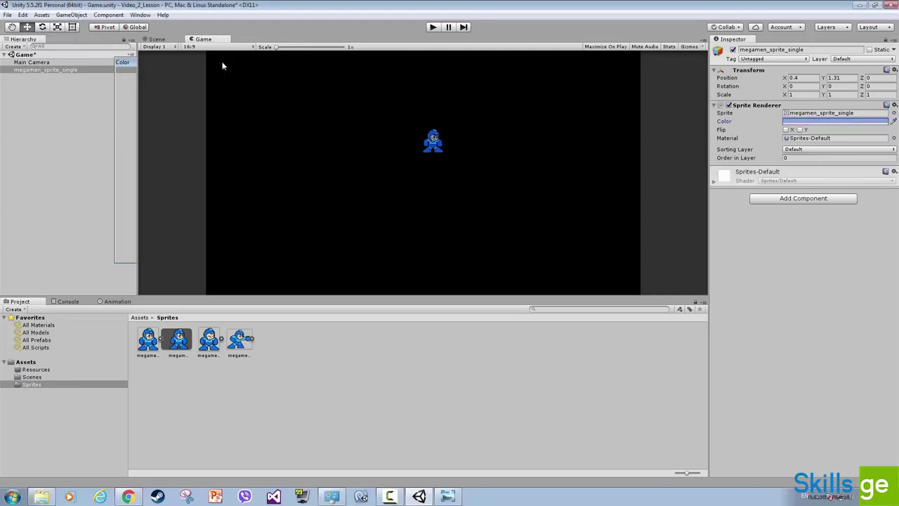
Try flipping megamen_sprite_single along X and Y, restoring the original orientation after each.
left_click(785, 130)
left_click(787, 131)
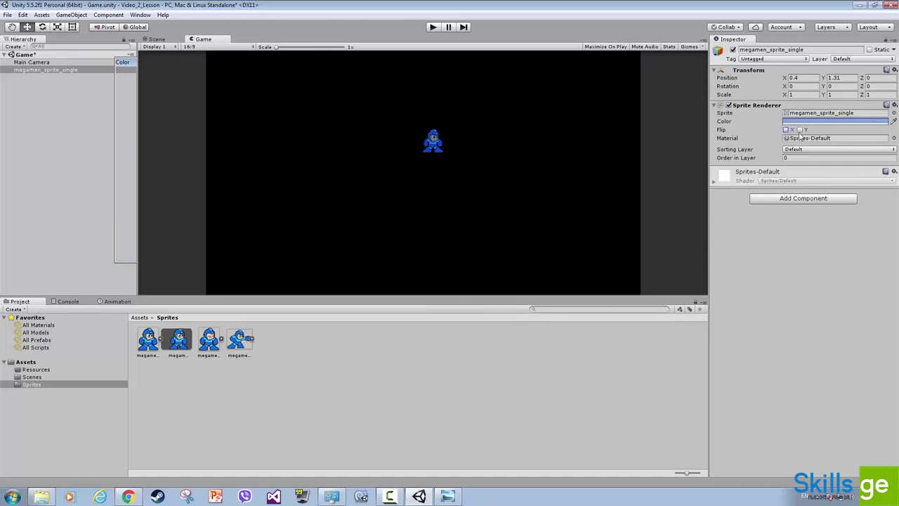
left_click(800, 130)
left_click(800, 130)
Return to the 2D scene view and add megamen_sprite_single_2 and megamen_sprite_single_3 overlapping the tinted sprite, the latter at about X 0.95, Y 1.25.
left_click(158, 40)
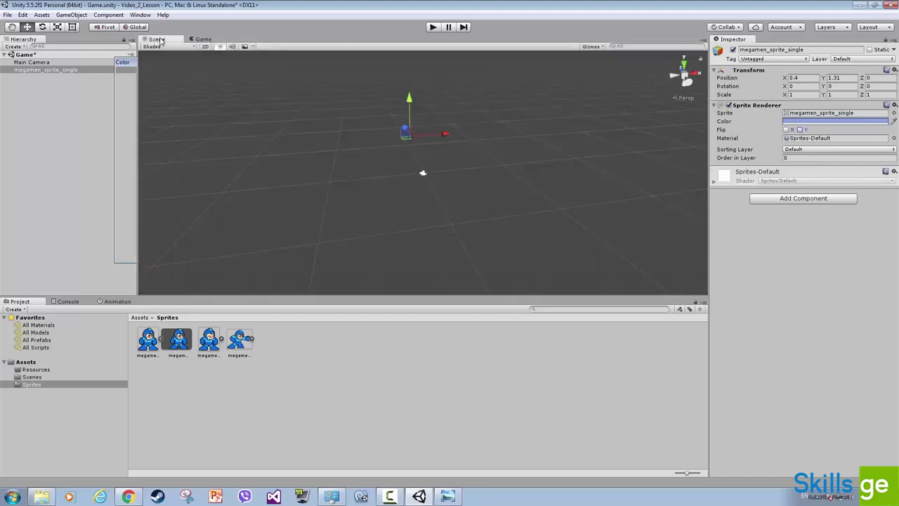
left_click(204, 46)
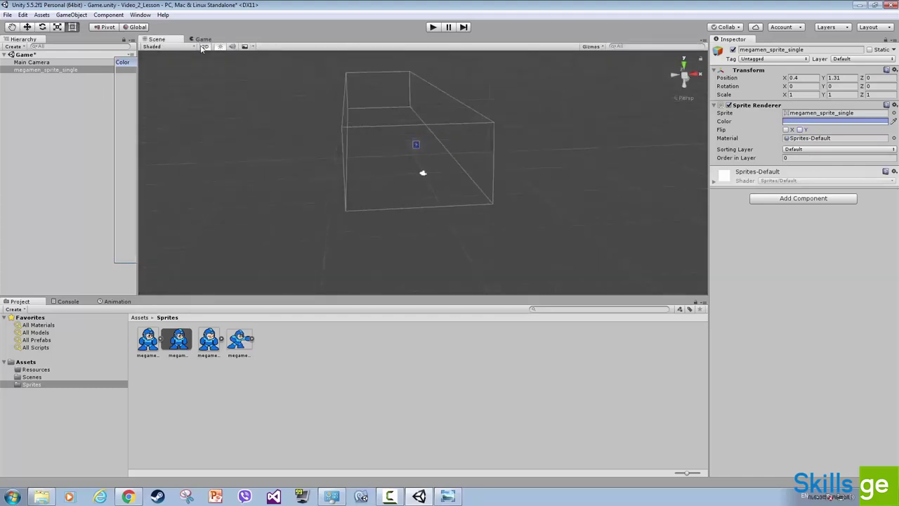
scroll(492, 169, "down", 3)
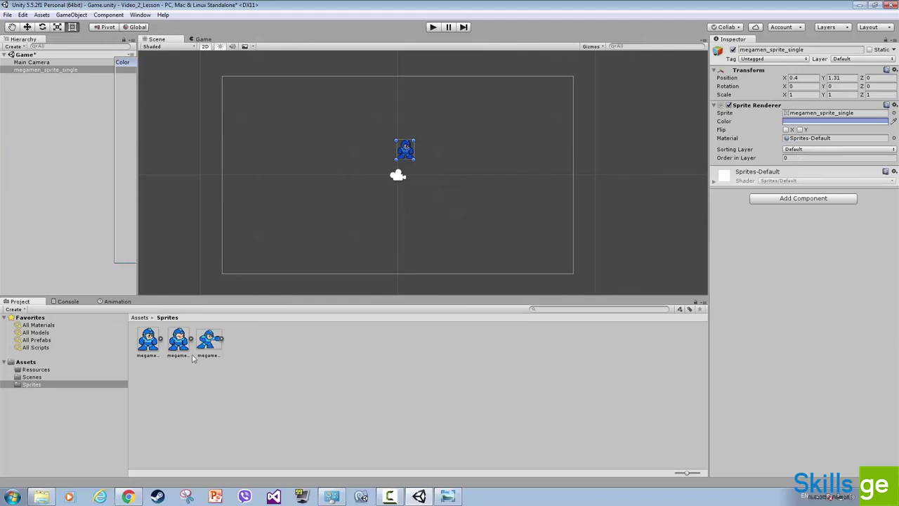
left_click_drag(179, 341, 407, 139)
scroll(434, 172, "up", 2)
left_click_drag(209, 341, 407, 125)
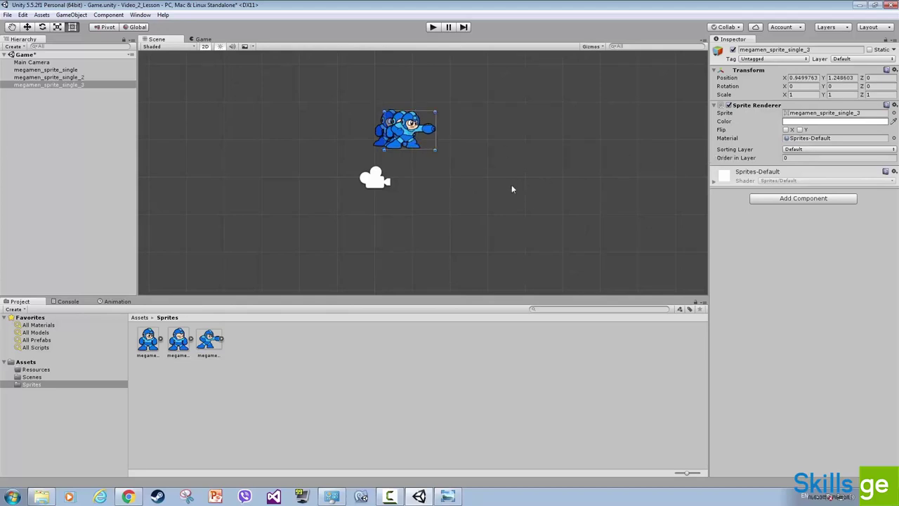
Separate megamen_sprite_single_3 from the group and place megamen_sprite_single_2 at about X 0.79, Y 1.29, overlapping the tinted sprite.
left_click(802, 151)
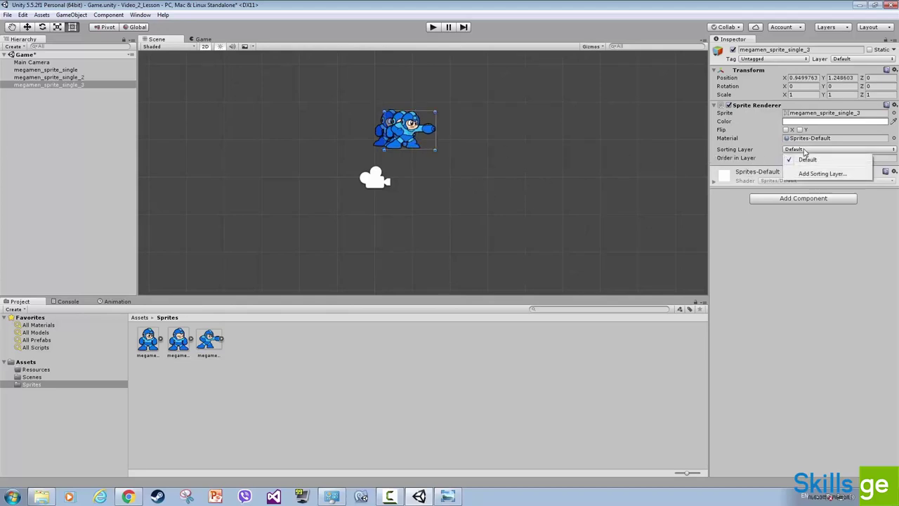
left_click(518, 154)
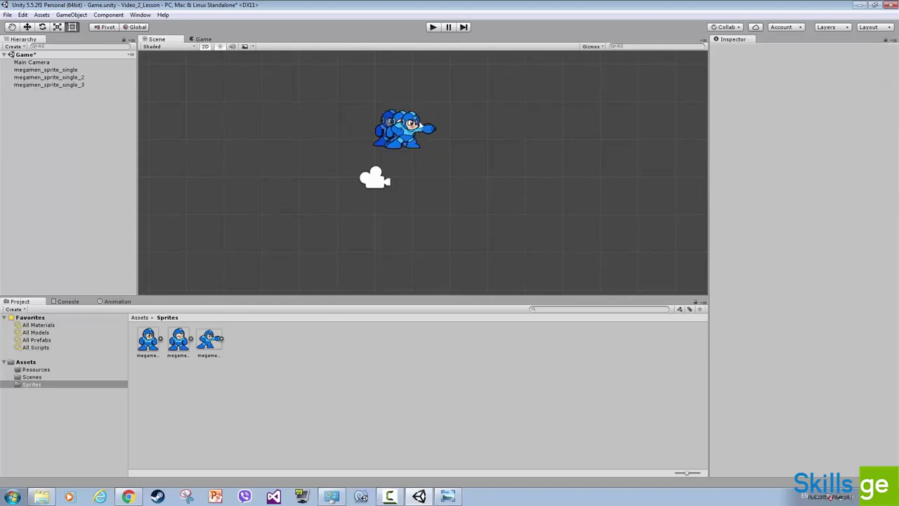
left_click_drag(419, 125, 449, 161)
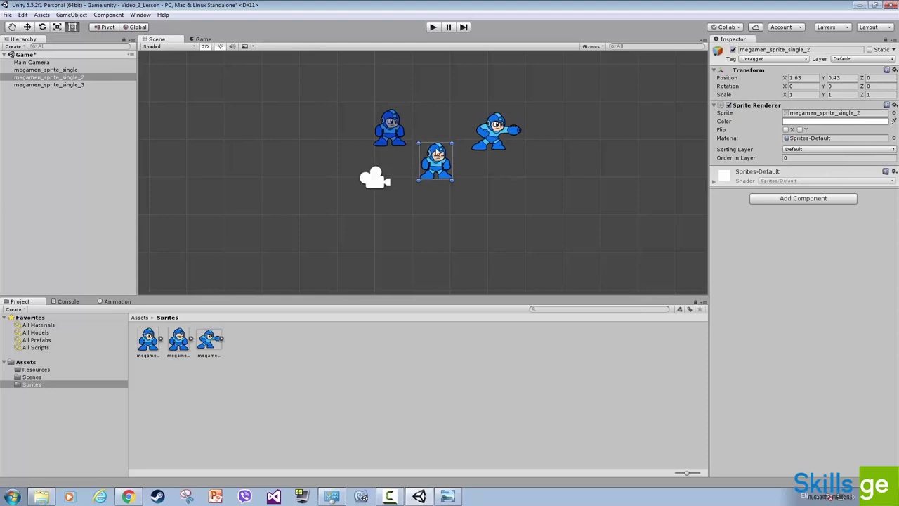
left_click_drag(437, 153, 406, 123)
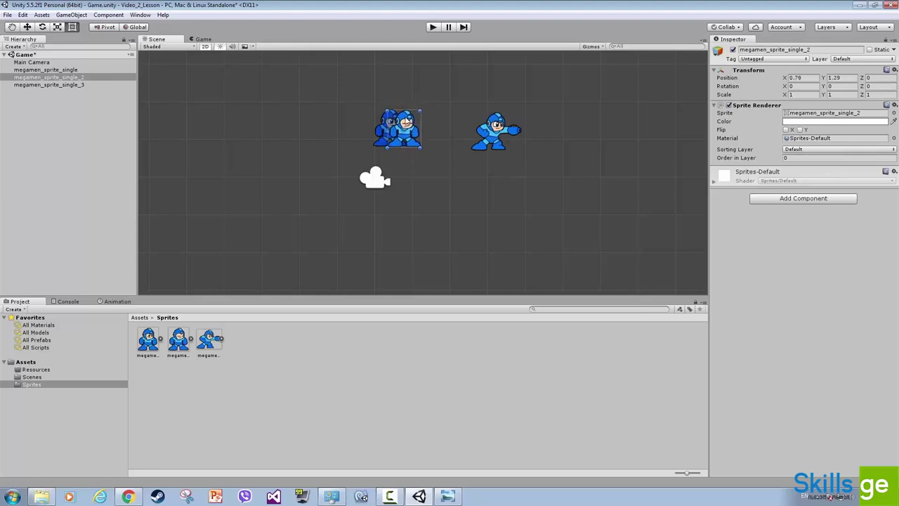
Create two new sorting layers named layer_1 and layer_2 below Default.
left_click(806, 152)
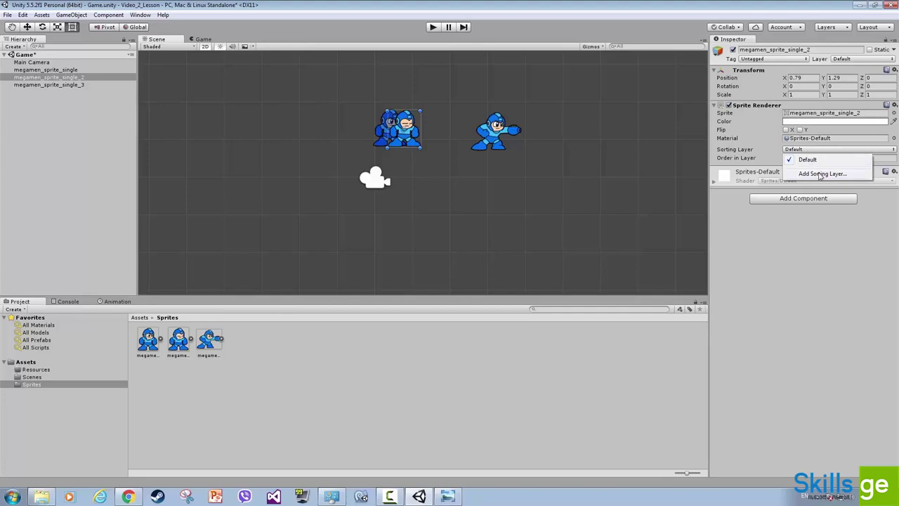
left_click(820, 174)
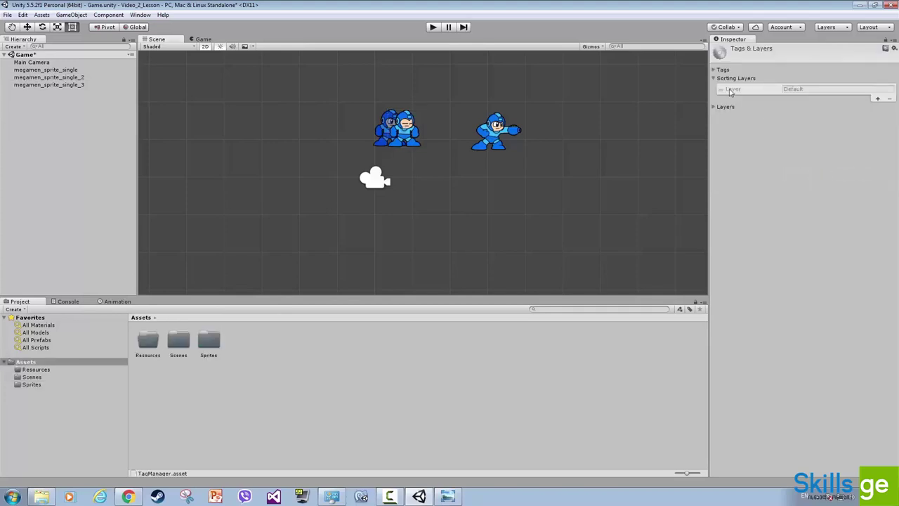
left_click(878, 99)
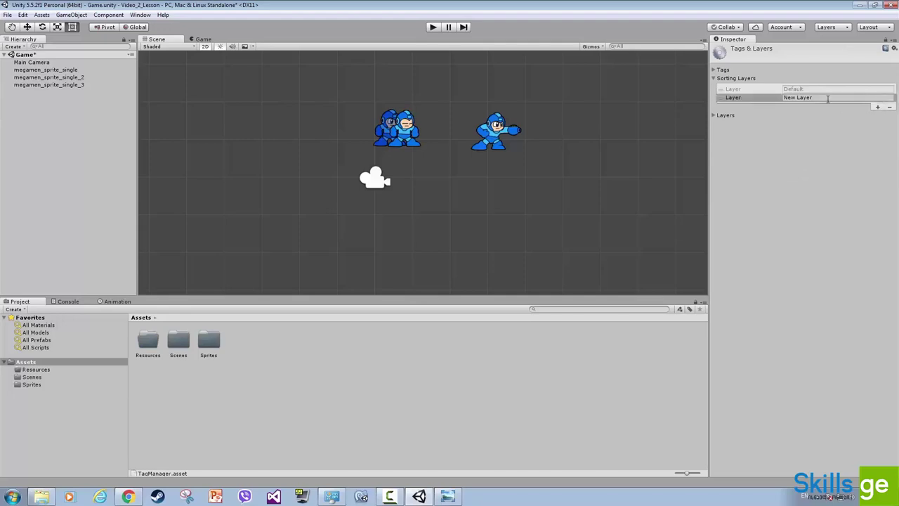
left_click(828, 99)
double_click(828, 99)
key("BackSpace")
left_click(878, 106)
left_click(823, 106)
type("layer_2")
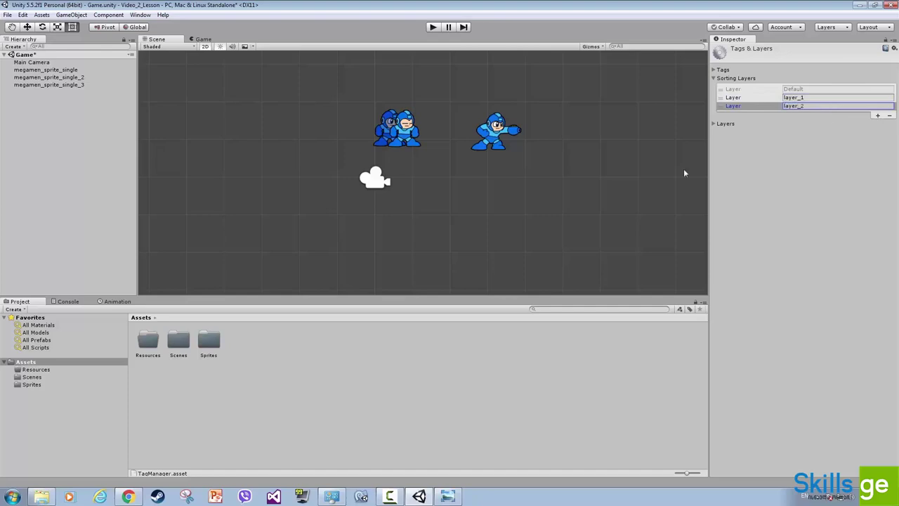
left_click(656, 177)
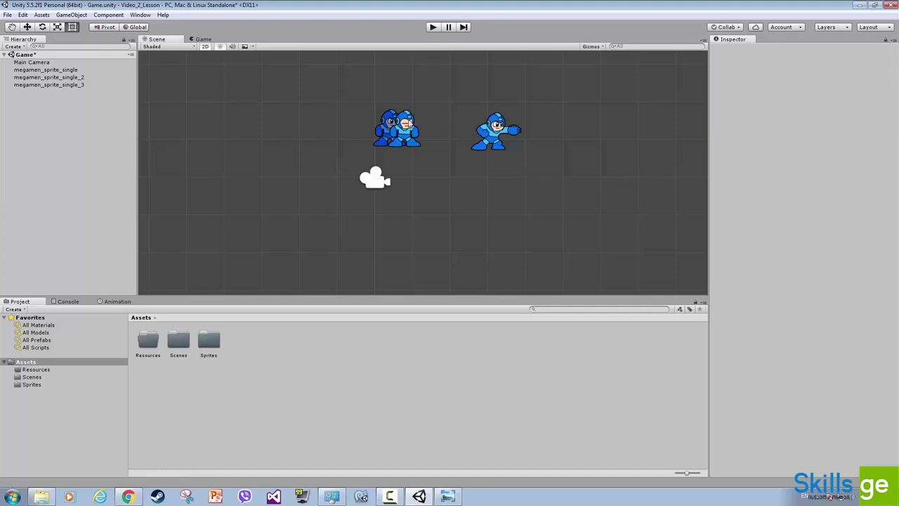
Adjust megamen_sprite_single_2 beside the tinted sprite and move megamen_sprite_single_3 so that it overlaps megamen_sprite_single_2.
mouse_move(408, 124)
left_mouse_down()
mouse_move(436, 124)
mouse_move(411, 122)
left_mouse_up()
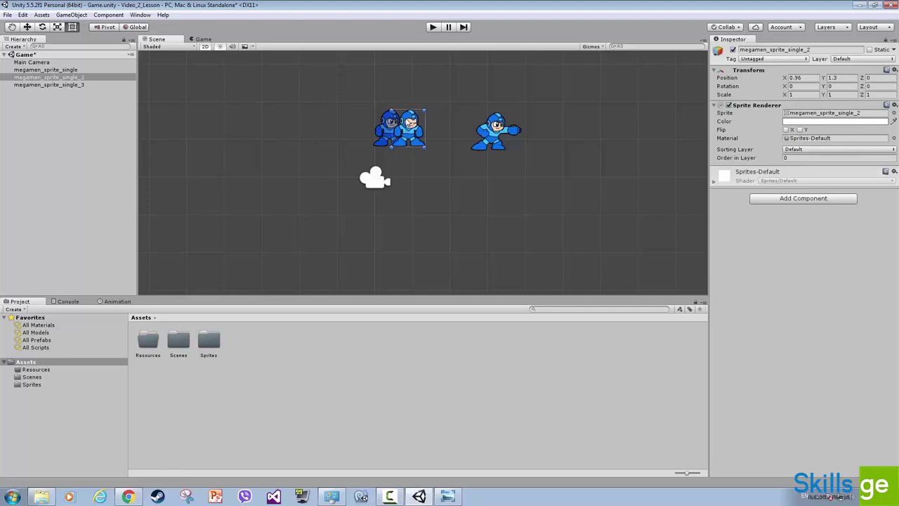
left_click(356, 100)
left_click(391, 119)
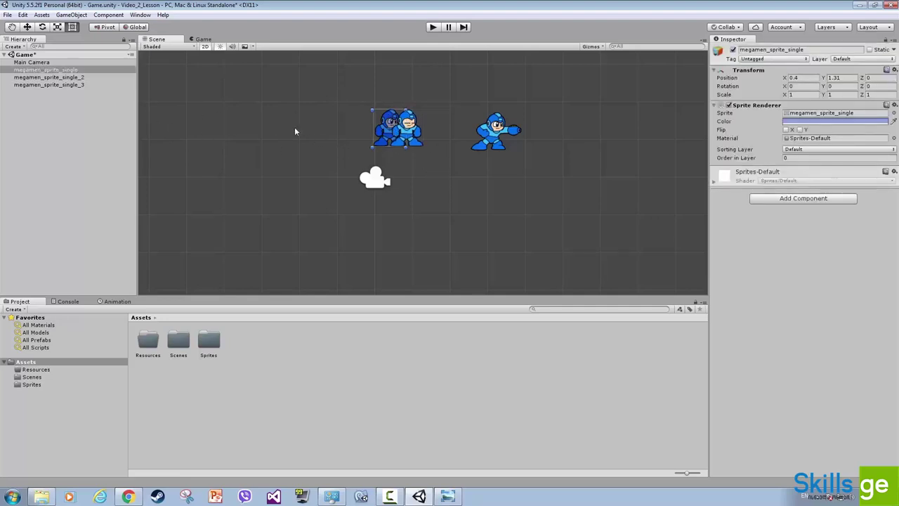
left_click_drag(500, 125, 431, 132)
Assign megamen_sprite_single to the layer_1 sorting layer and shift it to about X 0.49, Y 1.31.
left_click(395, 124)
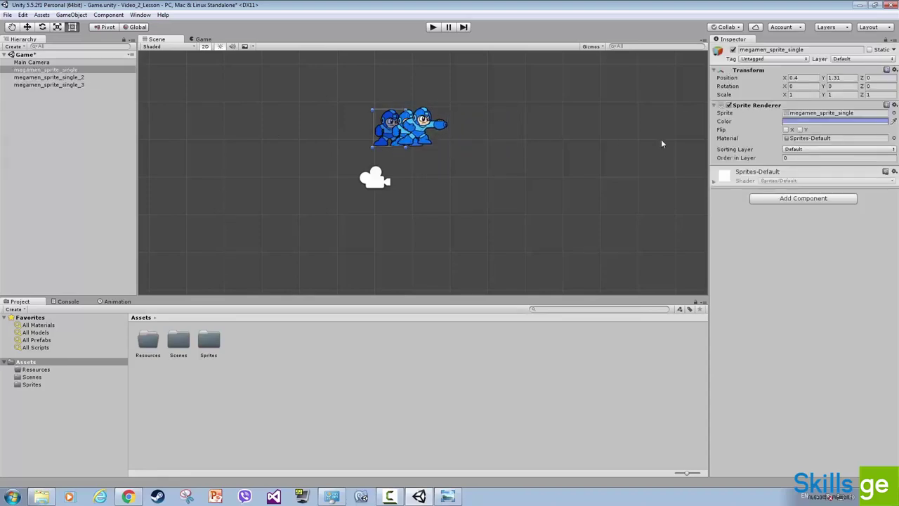
left_click(804, 150)
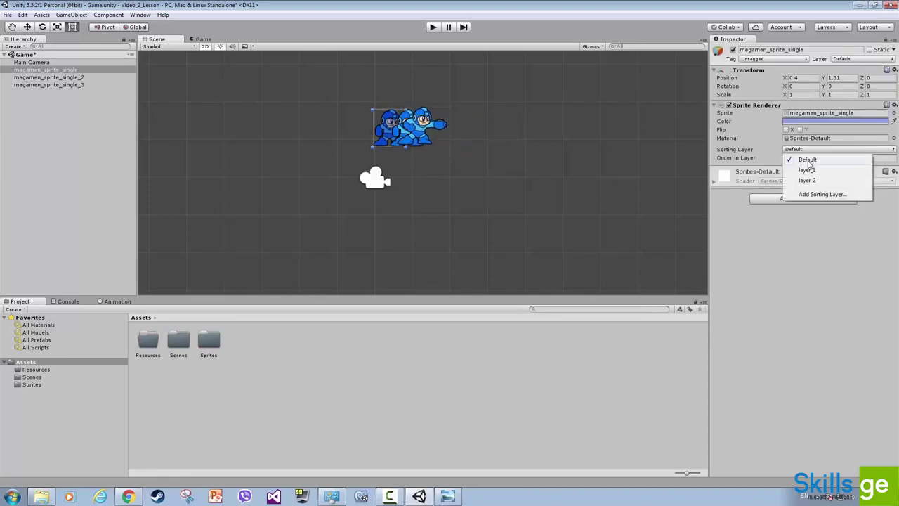
left_click(810, 171)
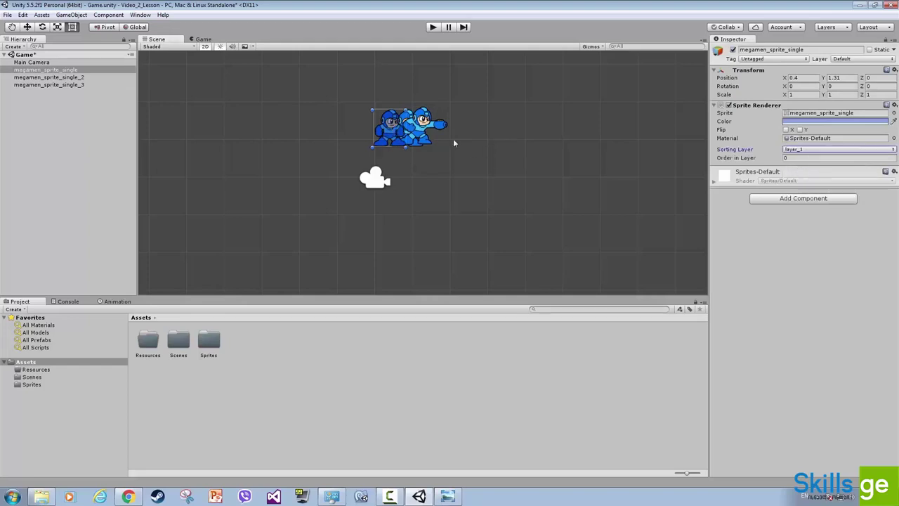
mouse_move(401, 123)
left_mouse_down()
mouse_move(419, 123)
mouse_move(397, 124)
left_mouse_up()
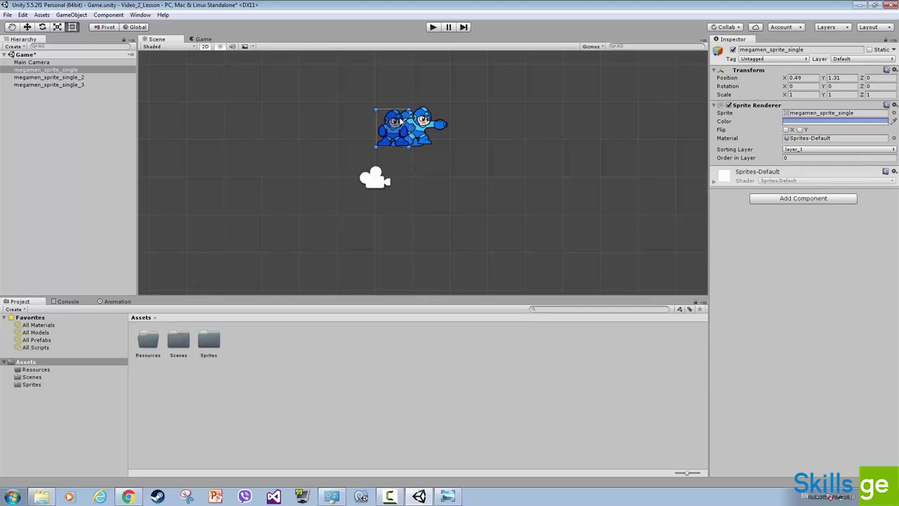
Nudge megamen_sprite_single to about X 0.48, Y 1.36 and compare the sorting layer options of megamen_sprite_single_3 and megamen_sprite_single.
left_click_drag(397, 117, 421, 119)
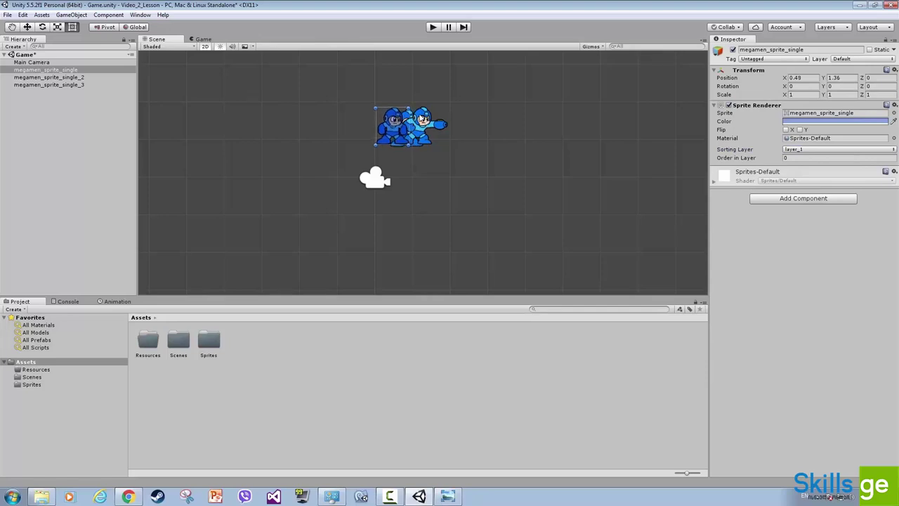
left_click(427, 122)
left_click(800, 150)
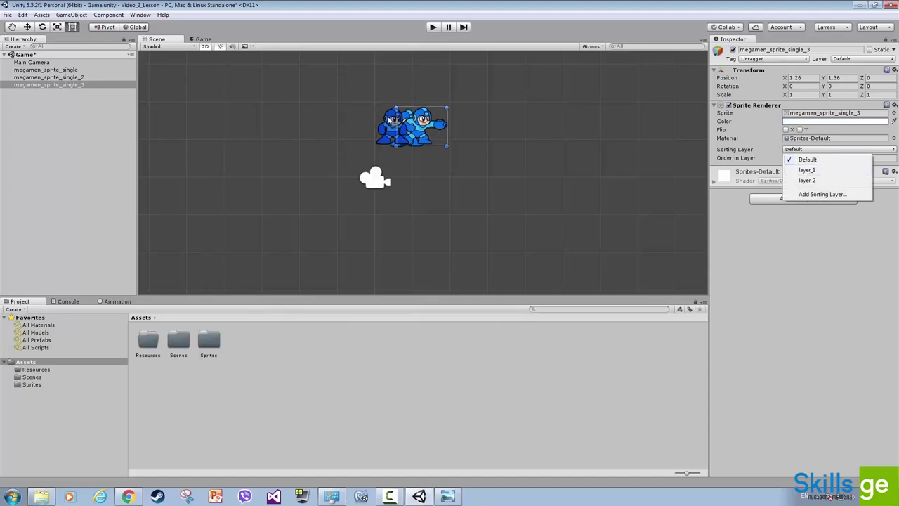
left_click(388, 120)
left_click(793, 151)
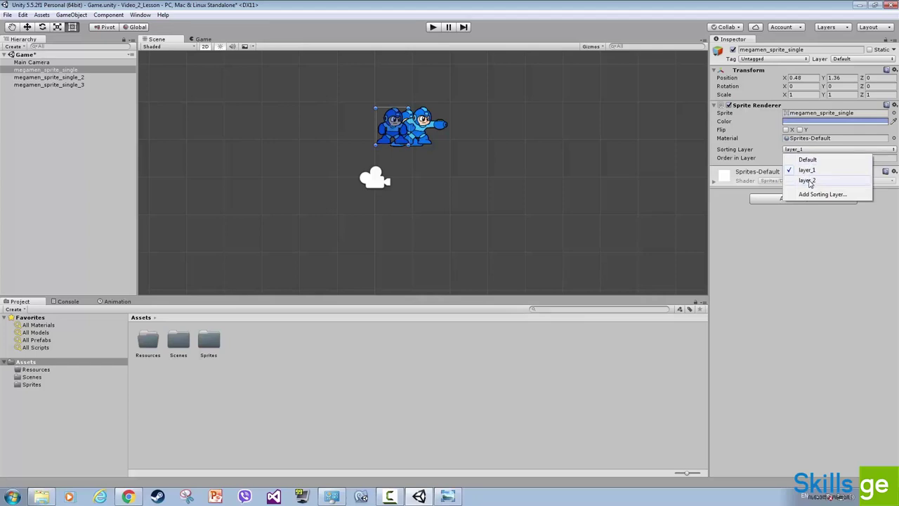
left_click(499, 143)
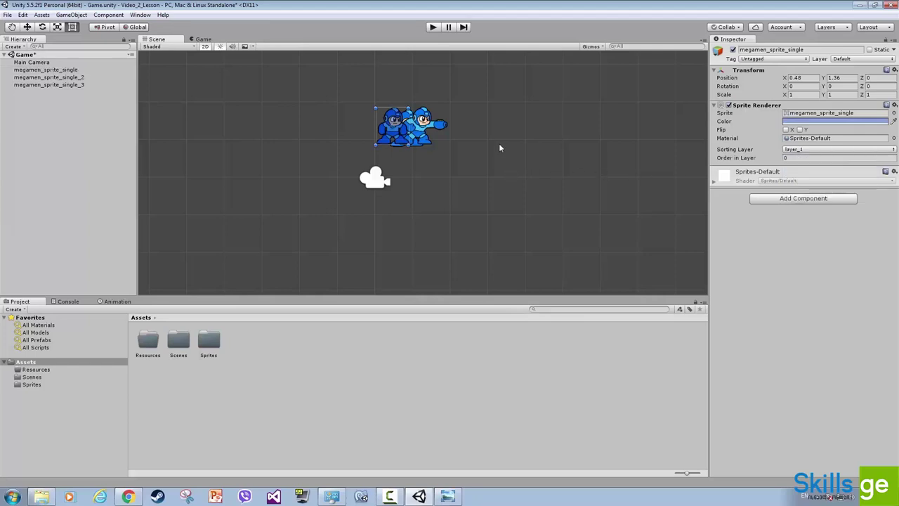
Spread the overlapping sprites apart, with megamen_sprite_single_3 at about X 2.45, Y 0.5 and megamen_sprite_single at about X -1.43, Y 1.11.
left_click(398, 121)
left_click_drag(398, 120, 464, 155)
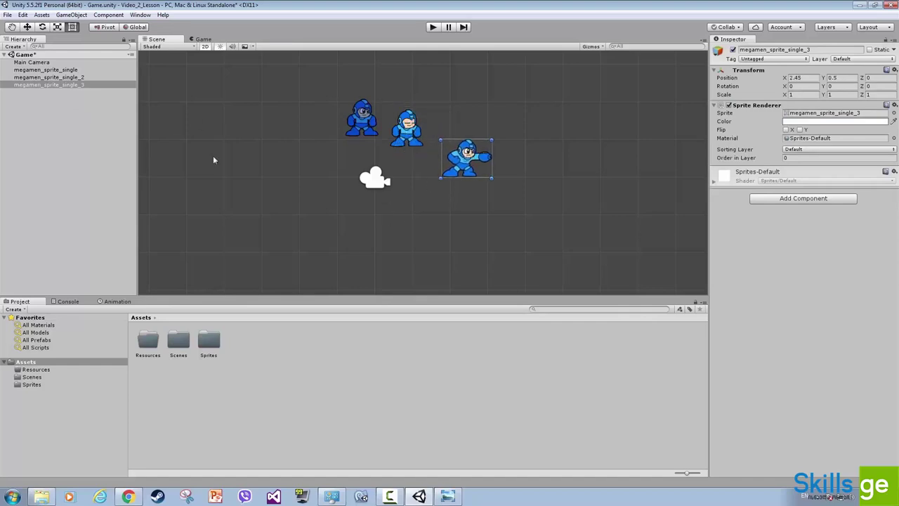
left_click(362, 112)
left_click_drag(358, 106, 324, 128)
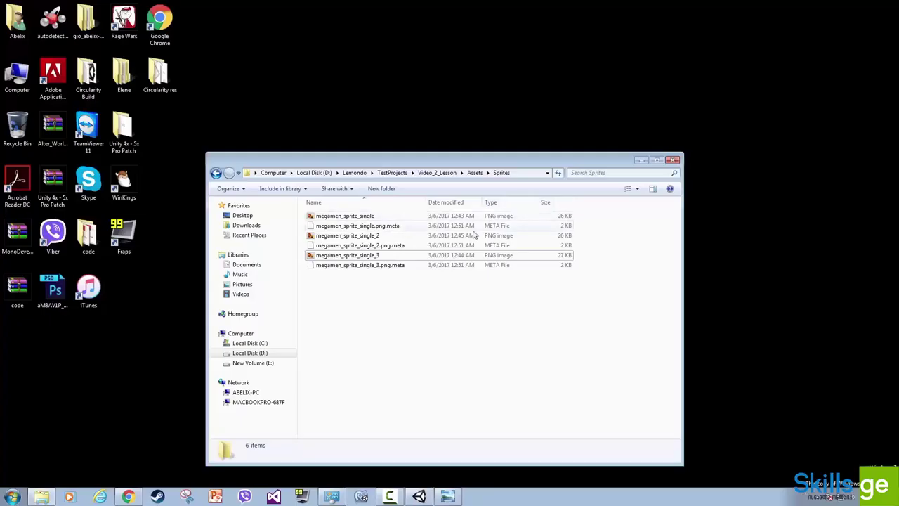
Close the Sprites folder window on the desktop and import the MegaMen image from the desktop into the project's Assets folder.
left_click(860, 5)
left_click(673, 160)
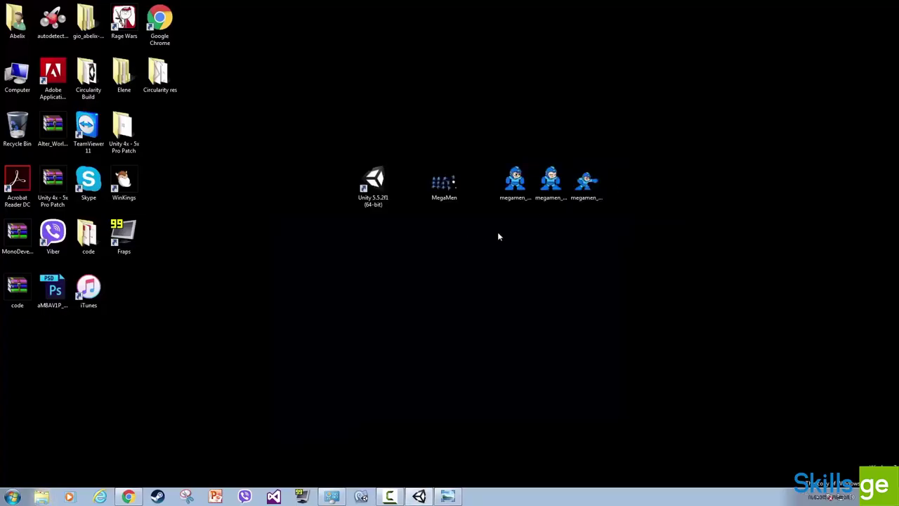
left_click_drag(443, 181, 399, 432)
left_click_drag(281, 391, 272, 373)
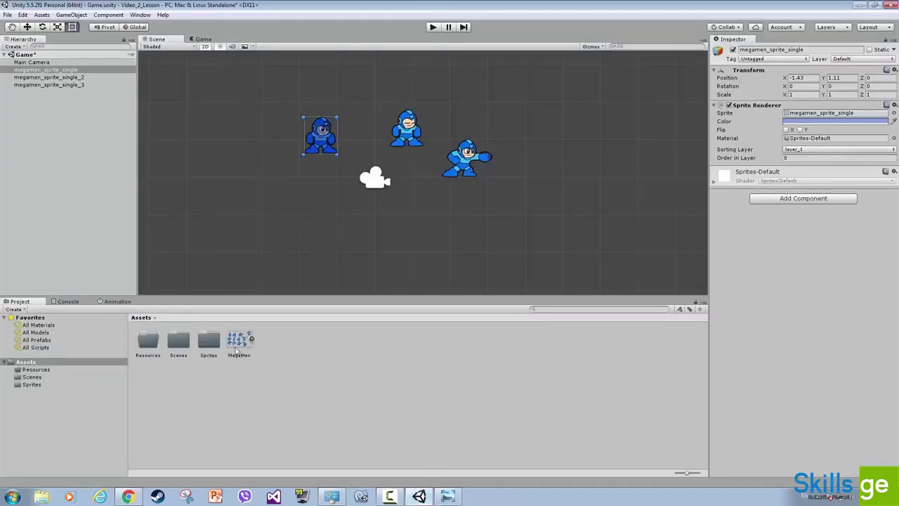
Move the MegaMen image into the Sprites folder and open that folder.
left_click_drag(239, 340, 210, 347)
left_click(209, 344)
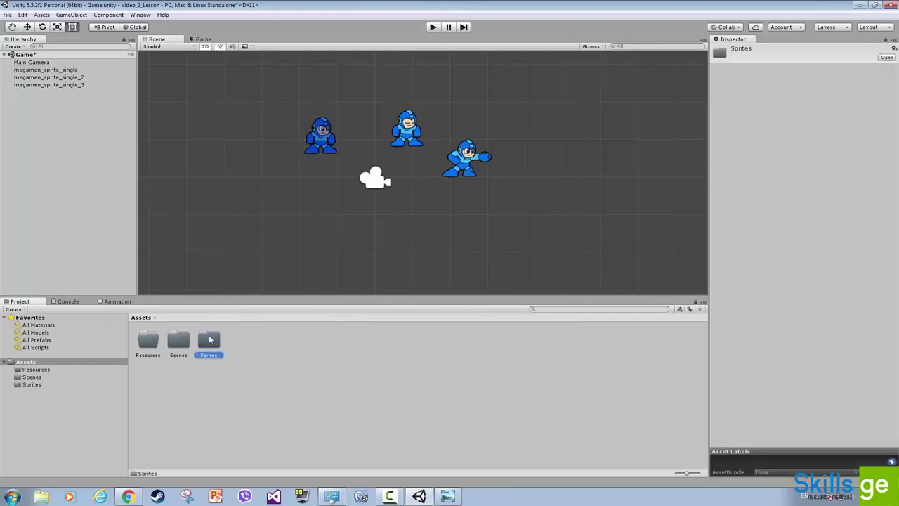
double_click(210, 341)
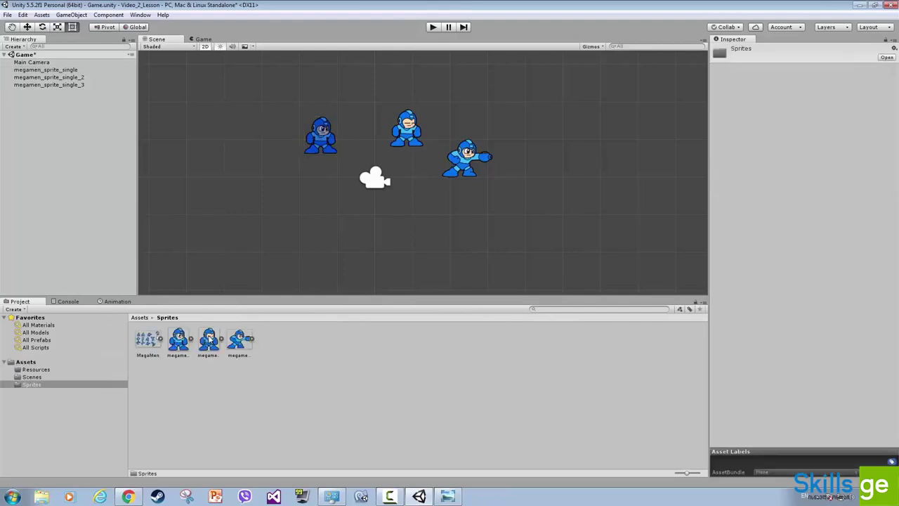
left_click(148, 339)
Delete the three megamen_sprite_single objects from the scene, keeping only the Main Camera.
left_click(63, 70)
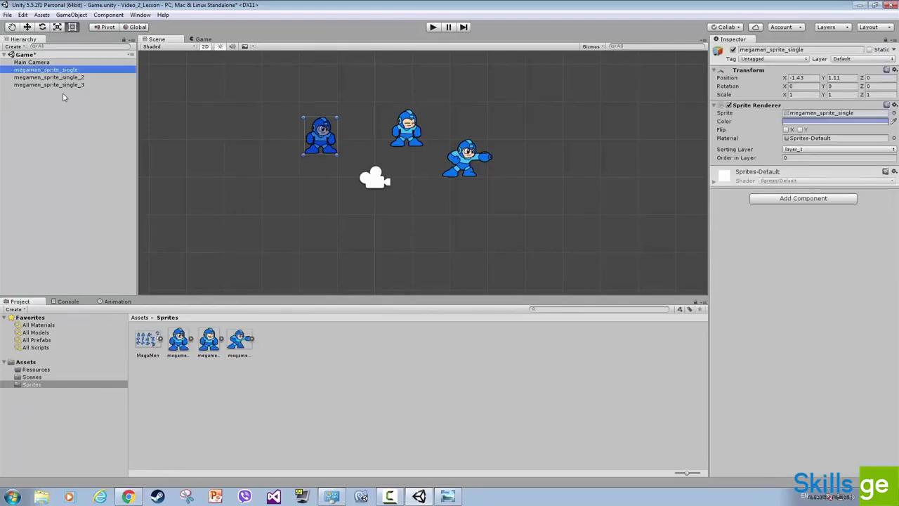
left_click(62, 85, "shift")
key("Delete")
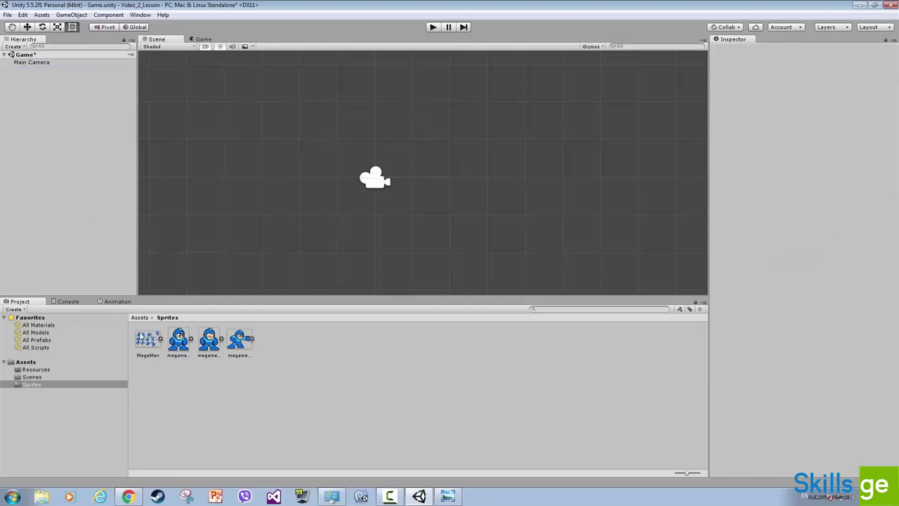
Place the whole MegaMen sprite sheet in the scene and move it to about X 3.73, Y 0.45.
left_click(145, 341)
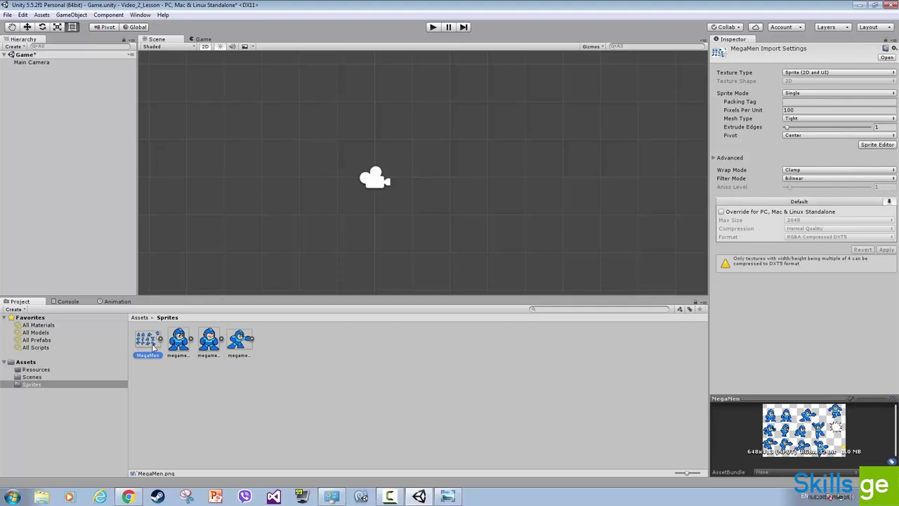
left_click(160, 340)
left_click(160, 340)
left_click_drag(148, 340, 391, 153)
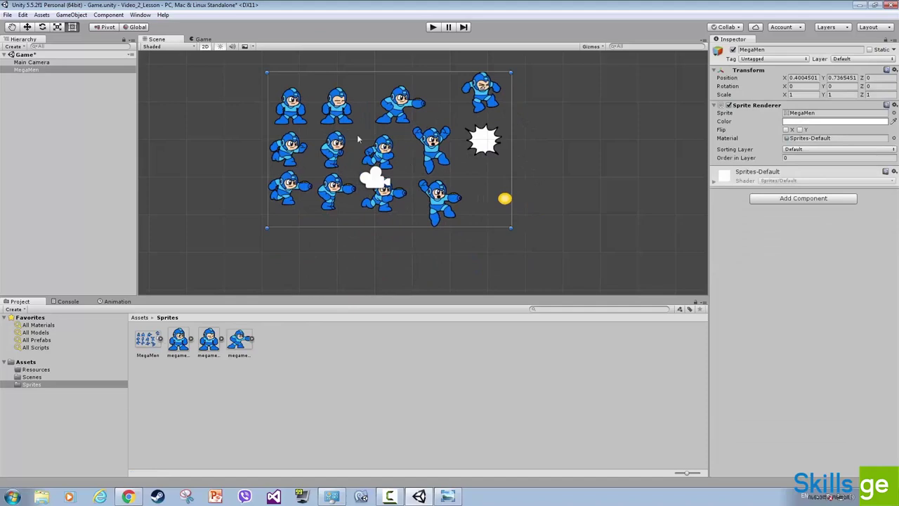
left_click_drag(393, 115, 514, 121)
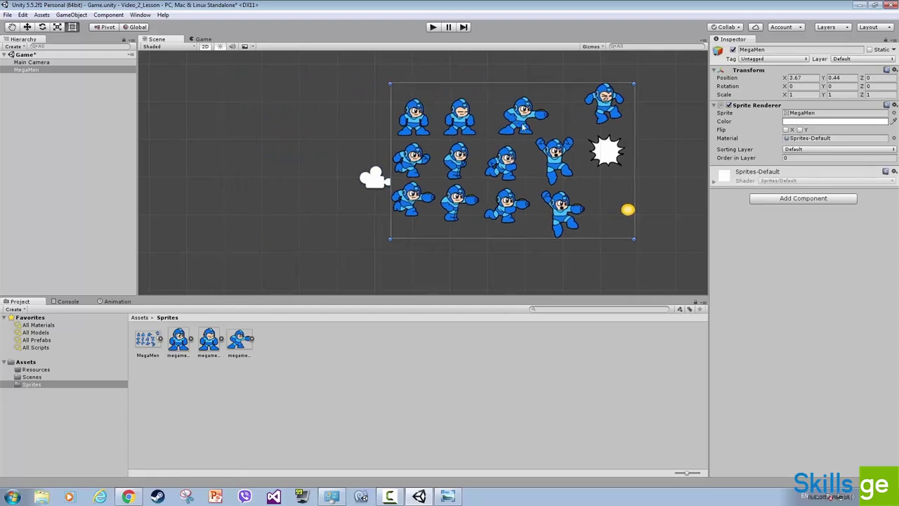
mouse_move(523, 125)
left_mouse_down()
mouse_move(501, 123)
mouse_move(523, 122)
left_mouse_up()
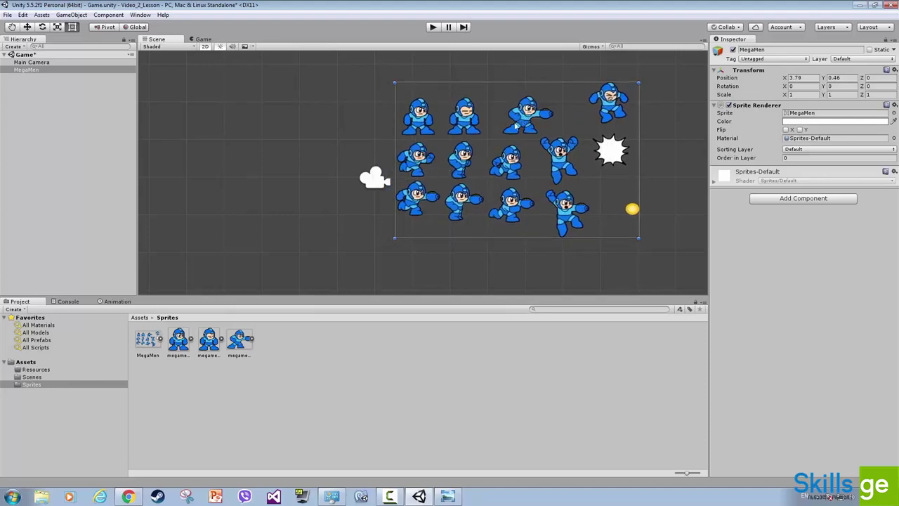
left_click_drag(531, 120, 528, 121)
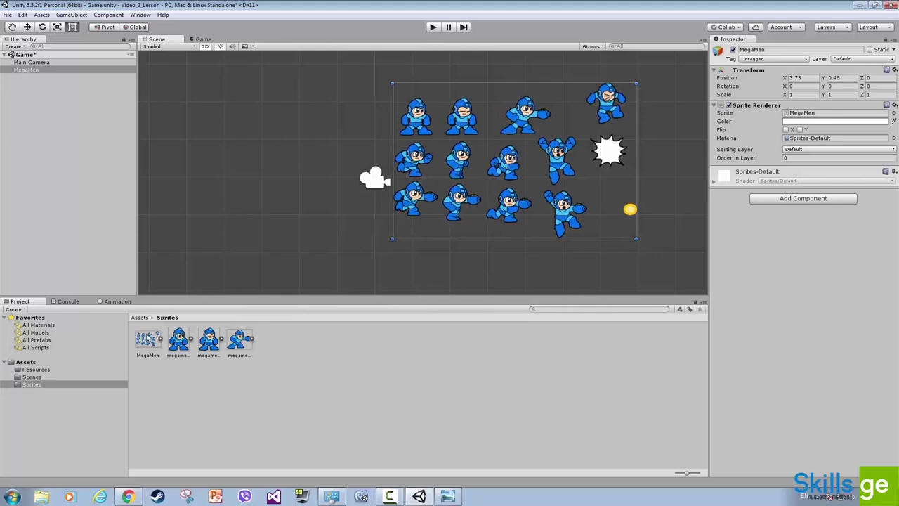
Delete the MegaMen sprite sheet object from the scene.
left_click(148, 339)
left_click(441, 141)
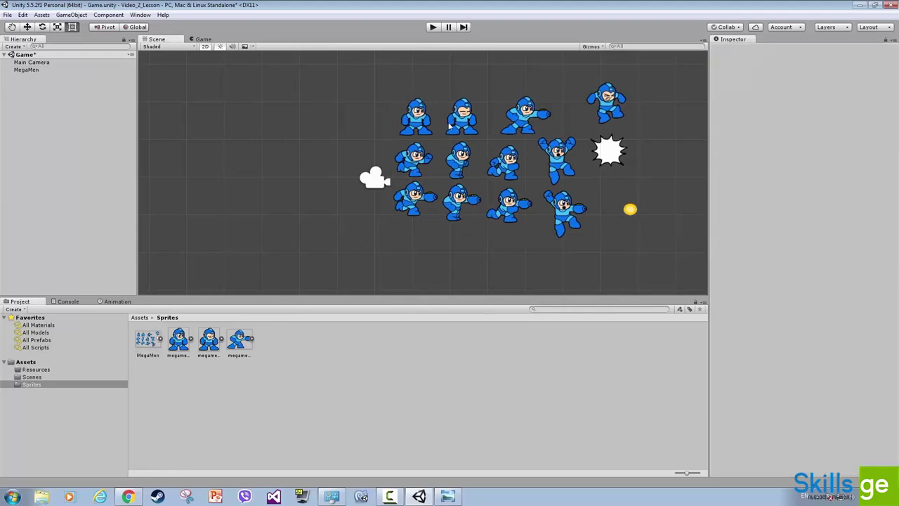
left_click(450, 125)
key("Delete")
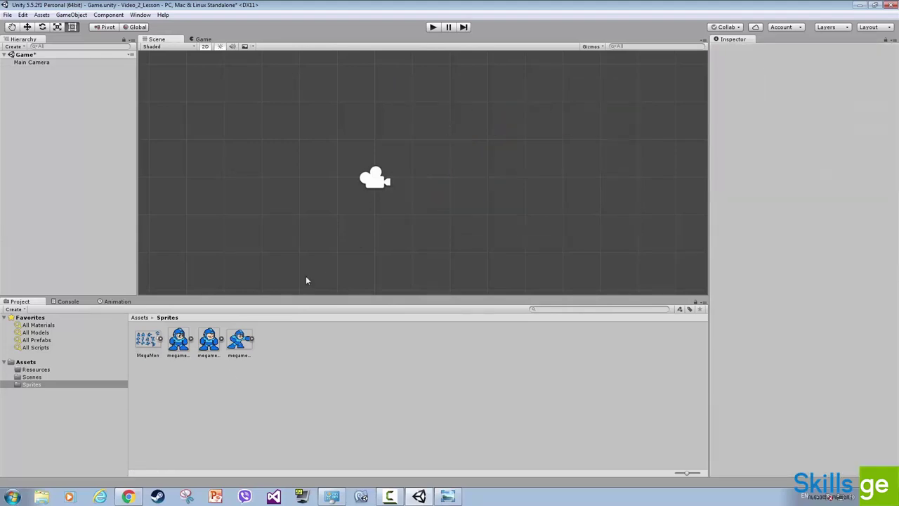
Place megamen_sprite_single in the scene at about X 1.94, Y 0.71 as a single-sprite example and delete it again.
left_click(147, 339)
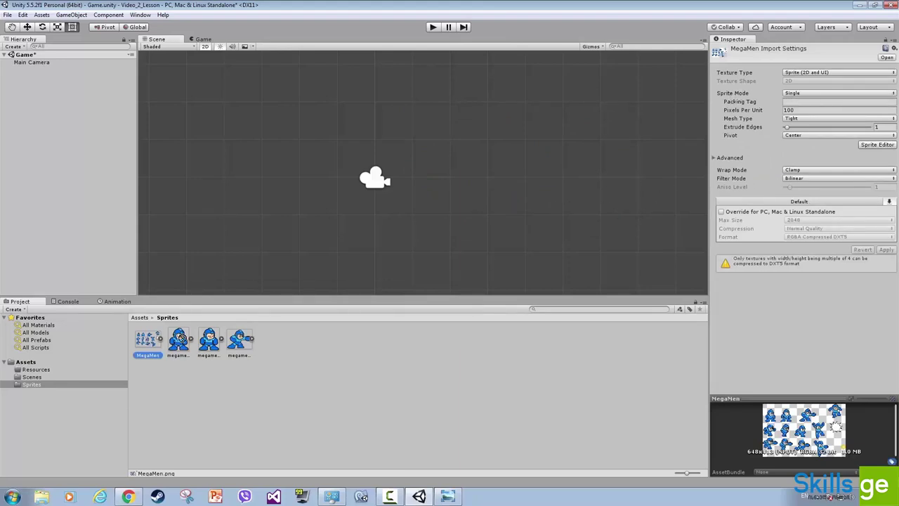
left_click_drag(179, 341, 451, 161)
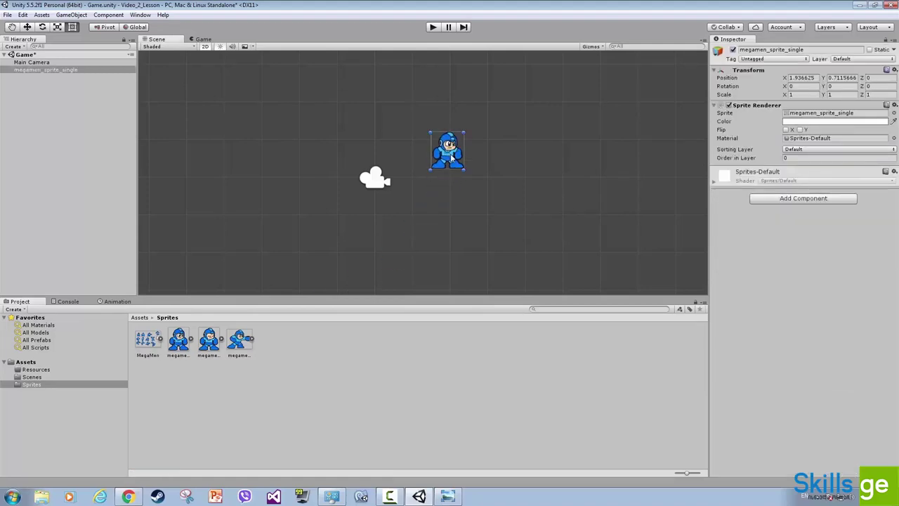
left_click(68, 124)
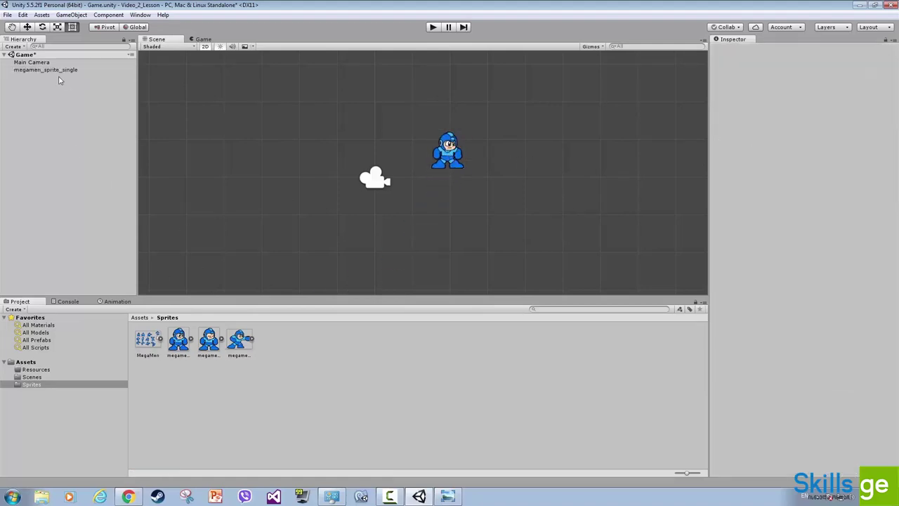
left_click(60, 69)
left_click(178, 340)
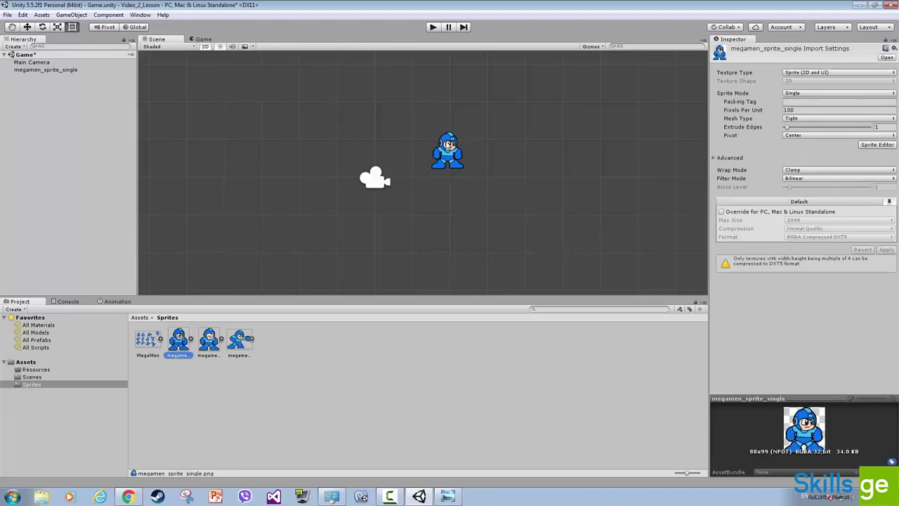
left_click(448, 144)
key("Delete")
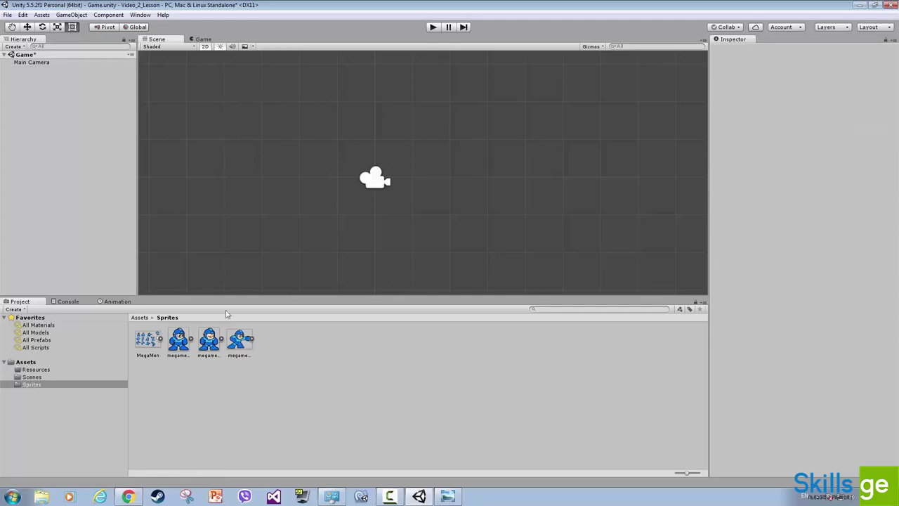
Set the Sprite Mode of the MegaMen texture to Multiple and apply the import settings.
left_click(145, 342)
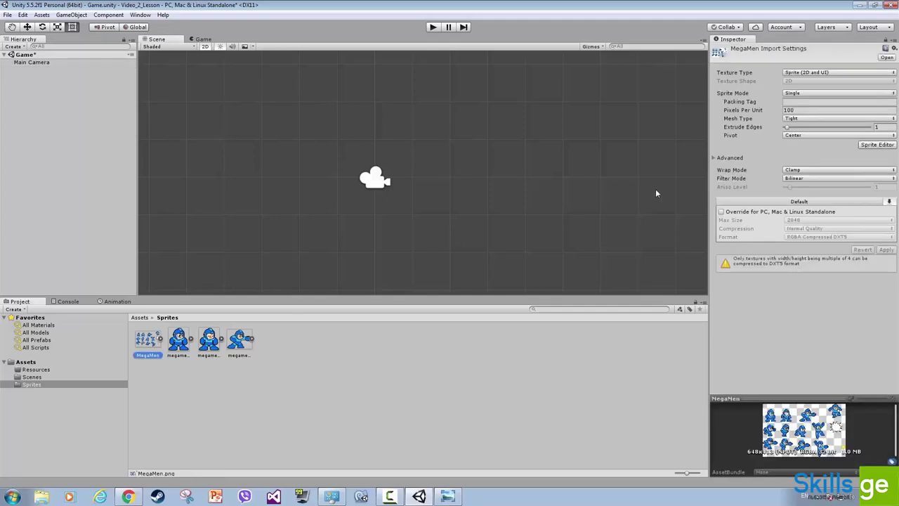
left_click(798, 94)
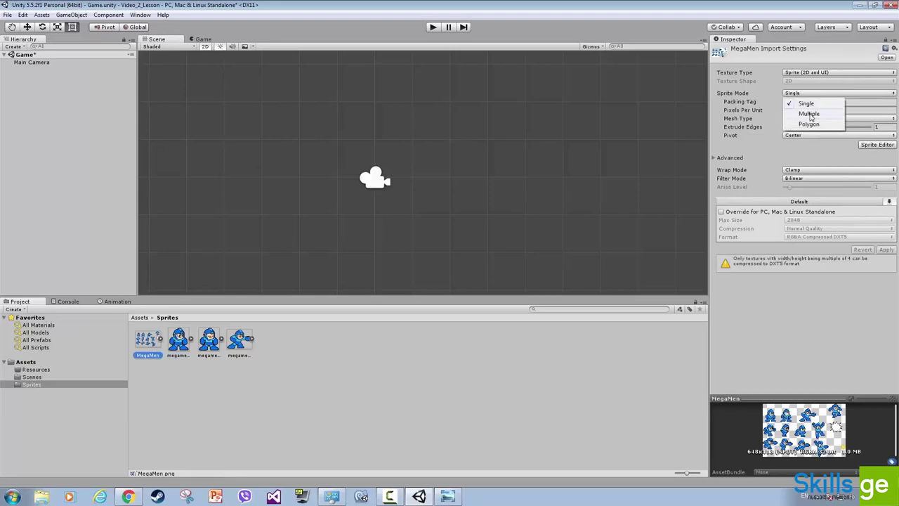
left_click(809, 114)
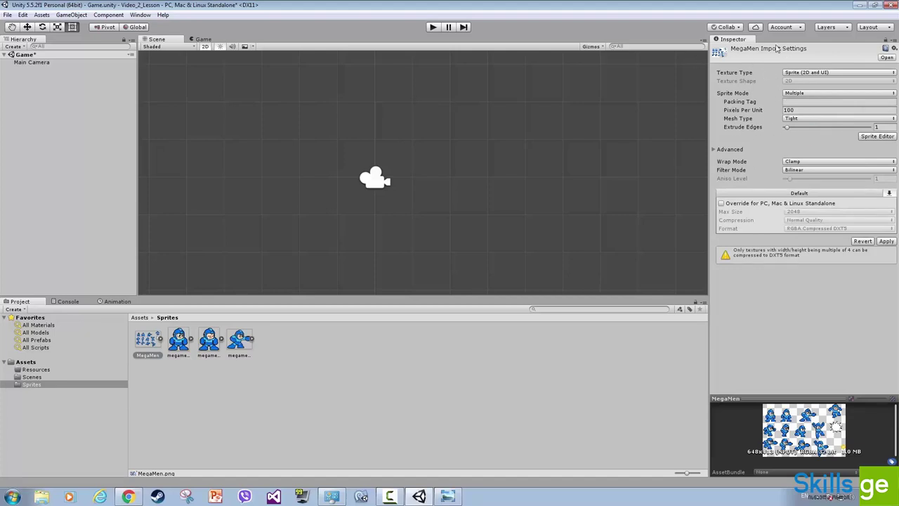
left_click(885, 241)
Open the MegaMen texture in the Sprite Editor and move the editor window away from the screen corner.
left_click(186, 368)
left_click(139, 341)
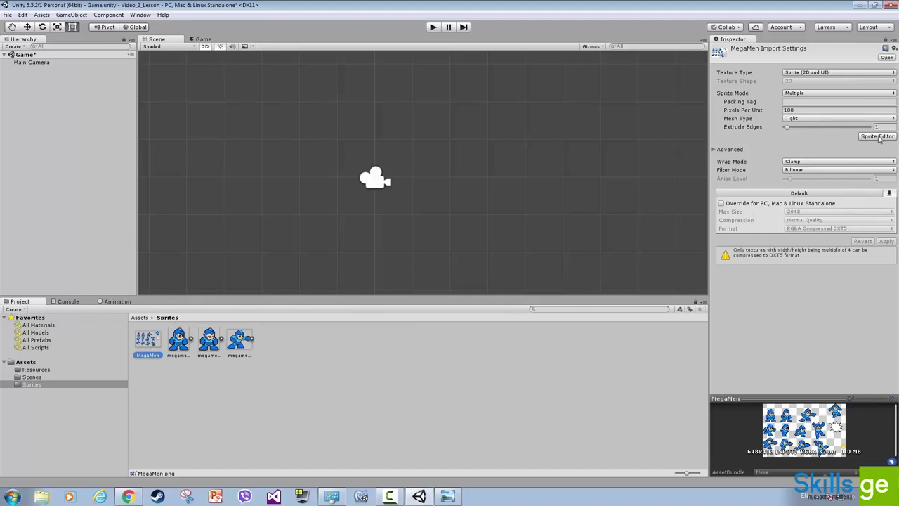
left_click(231, 421)
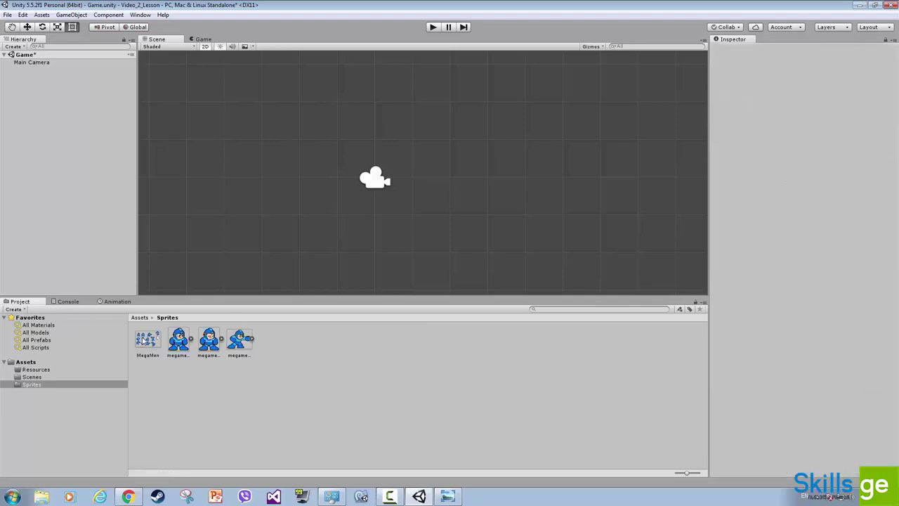
left_click(146, 340)
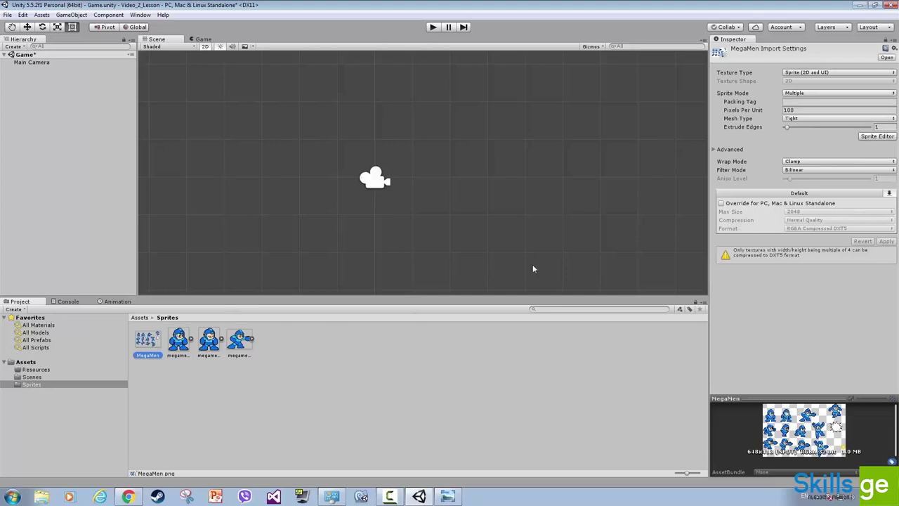
left_click(876, 136)
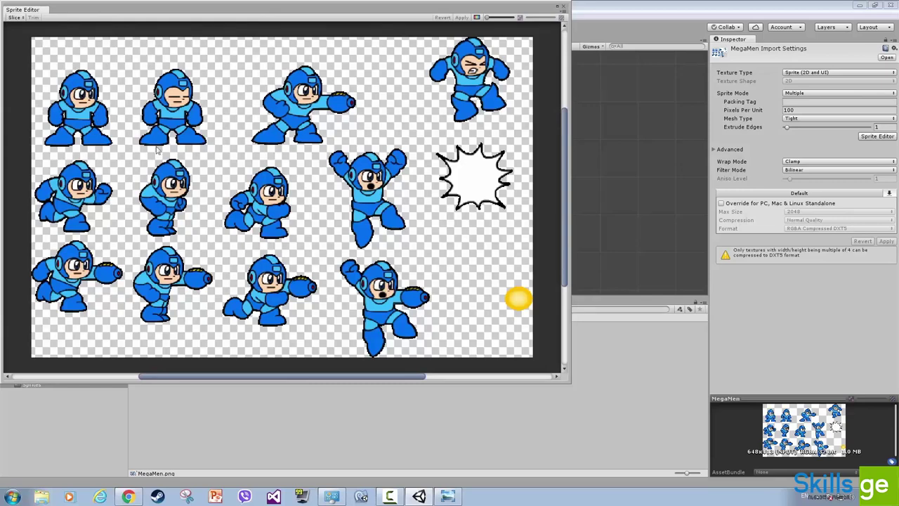
left_click_drag(74, 13, 109, 48)
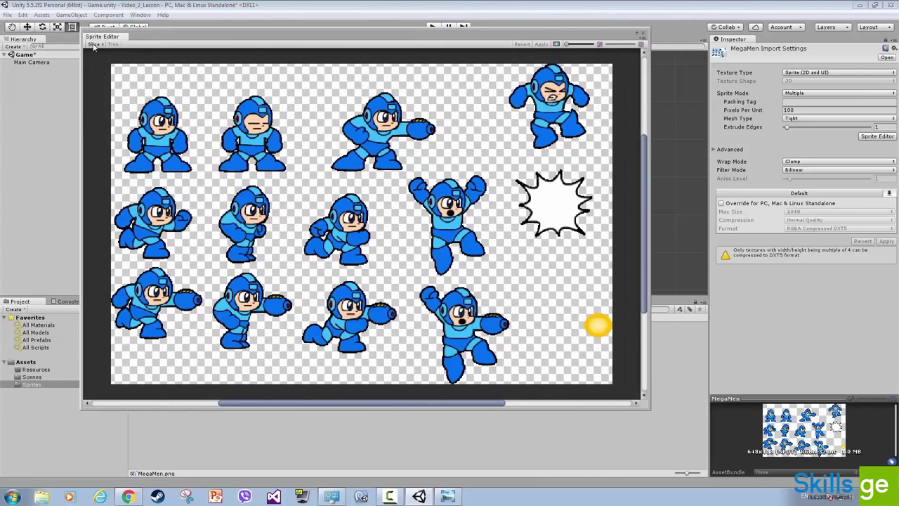
Open the slicing options for the MegaMen sheet and switch the slice type to Grid By Cell Size to view its settings.
left_click(94, 44)
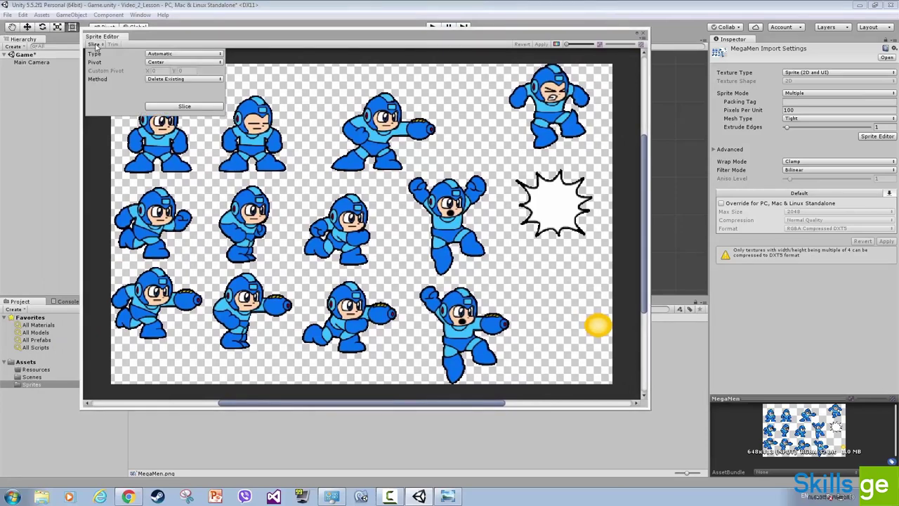
left_click(168, 55)
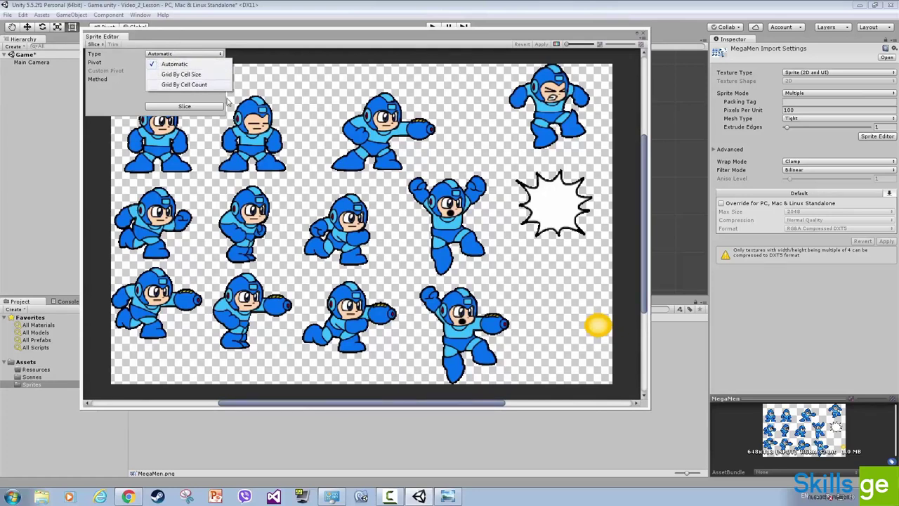
left_click(186, 65)
left_click(183, 56)
left_click(182, 74)
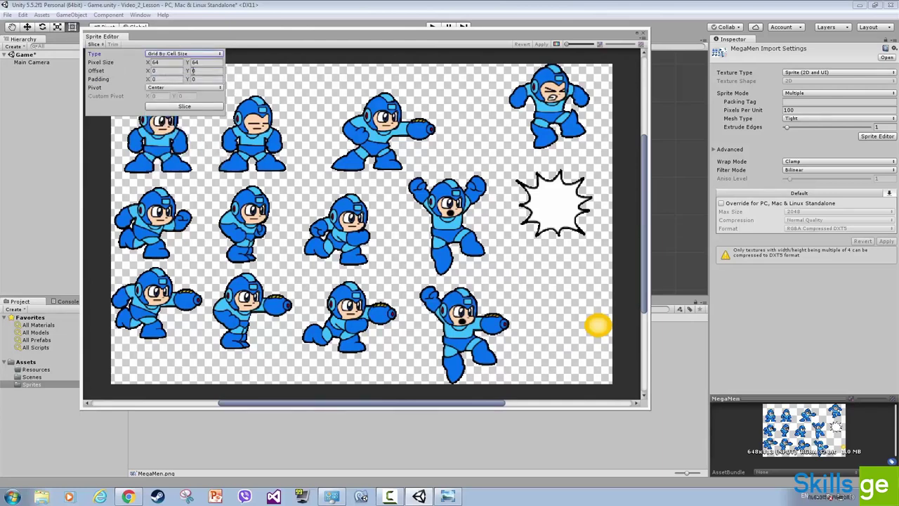
Slice the MegaMen sheet with the Automatic type, Center pivot and Delete Existing method, and close the slicing options.
left_click(172, 57)
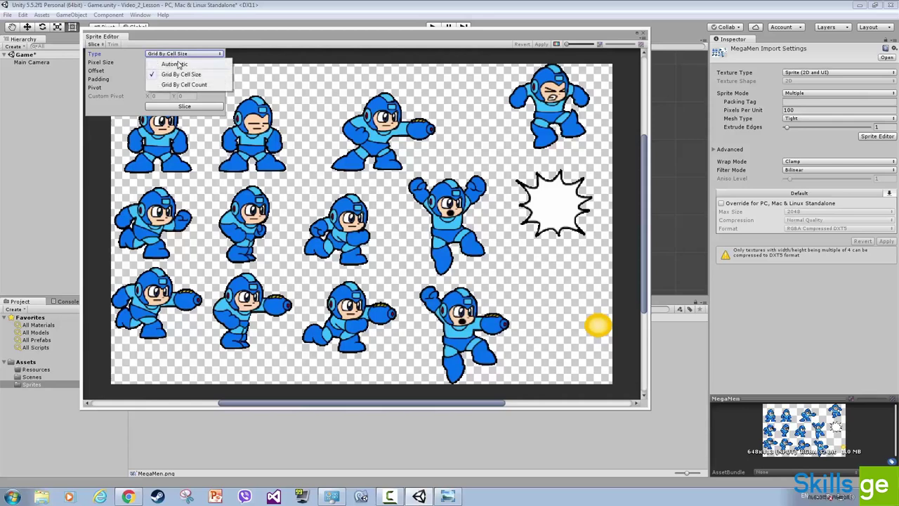
left_click(177, 64)
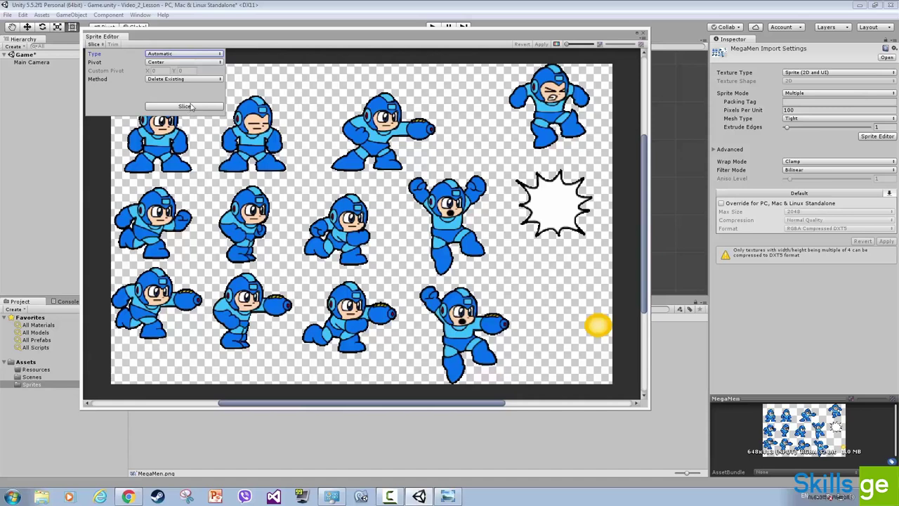
left_click(186, 107)
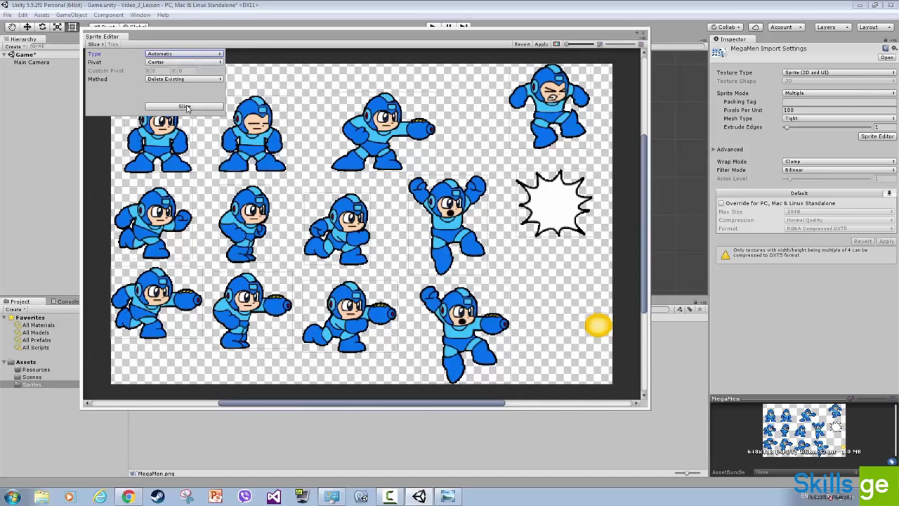
left_click(208, 38)
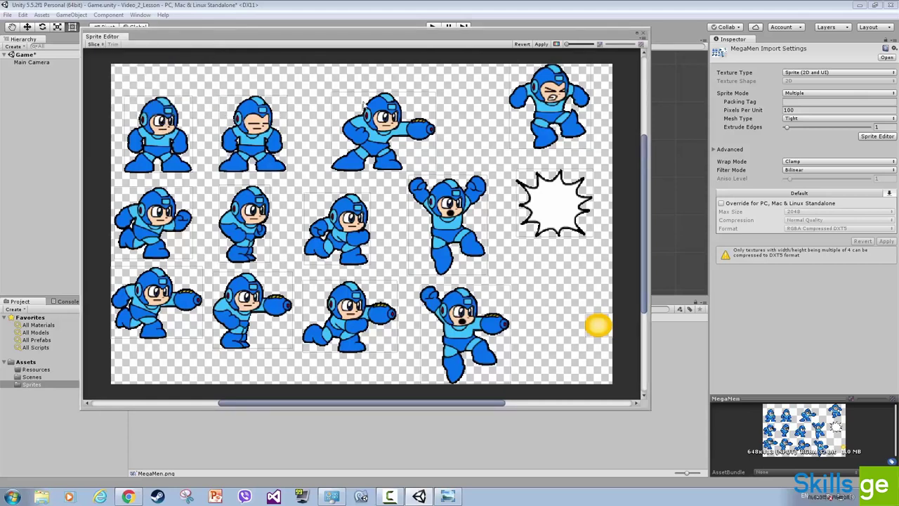
Inspect the individual slices of the MegaMen sheet one by one across the upper and middle rows, checking each frame and its properties.
left_click(161, 121)
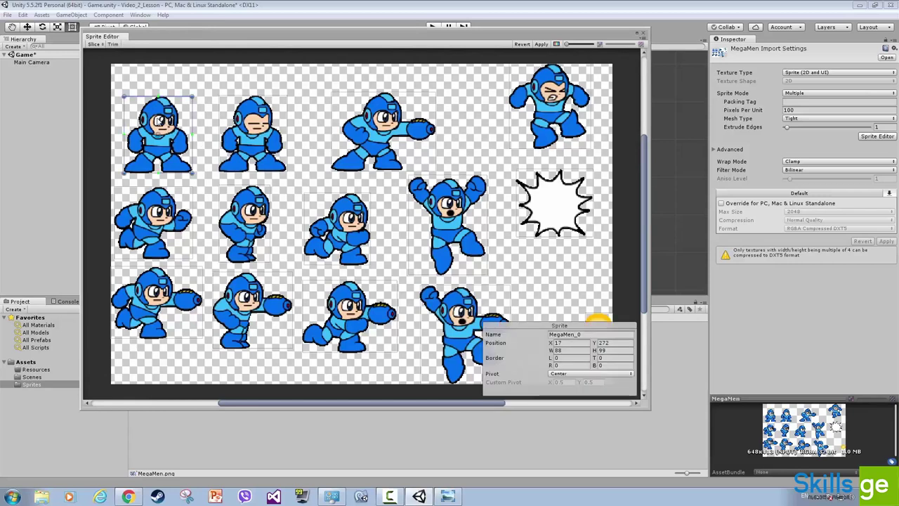
left_click(248, 119)
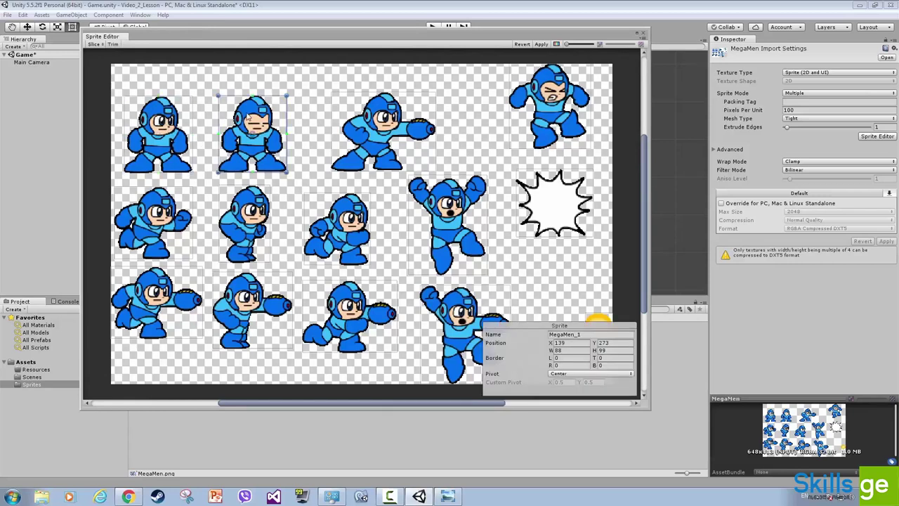
left_click(372, 110)
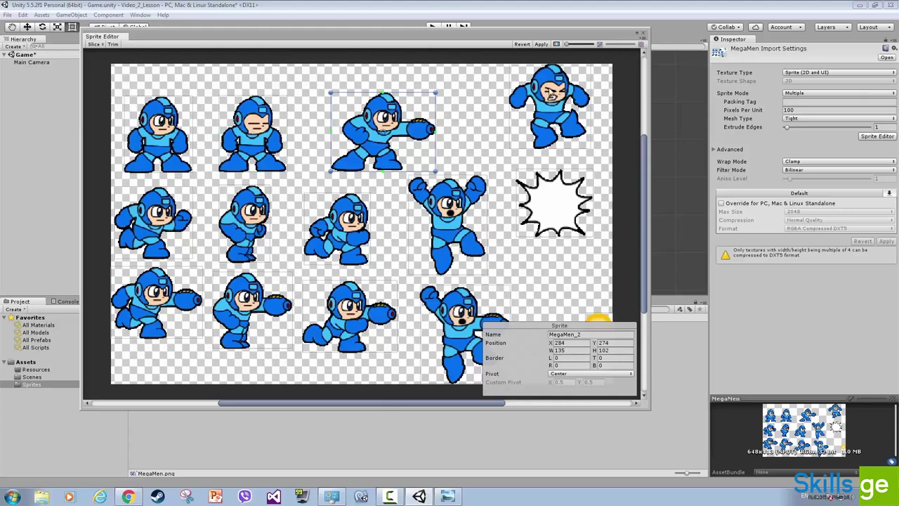
left_click(552, 92)
left_click(162, 213)
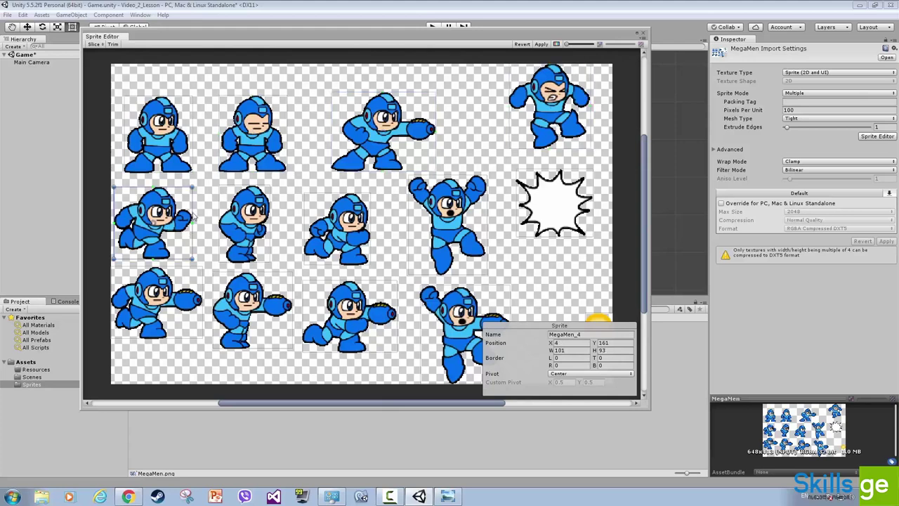
left_click(250, 204)
left_click(339, 211)
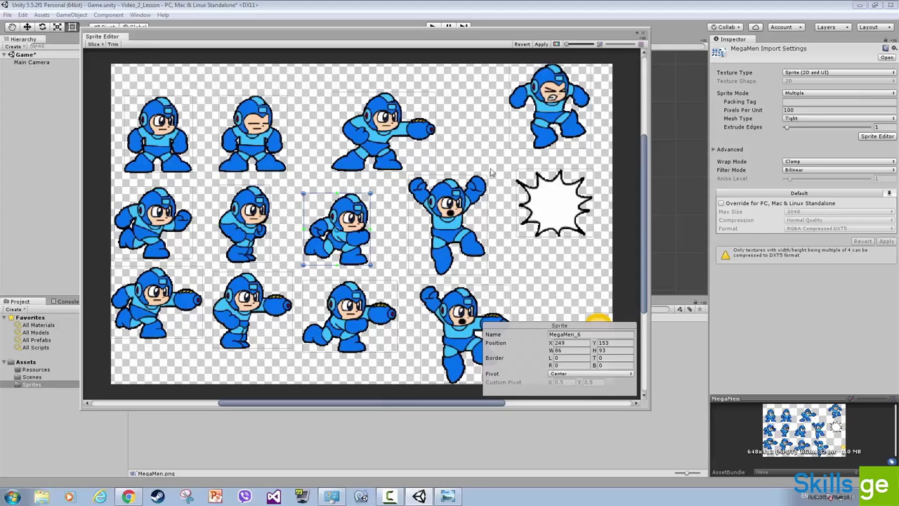
left_click(456, 197)
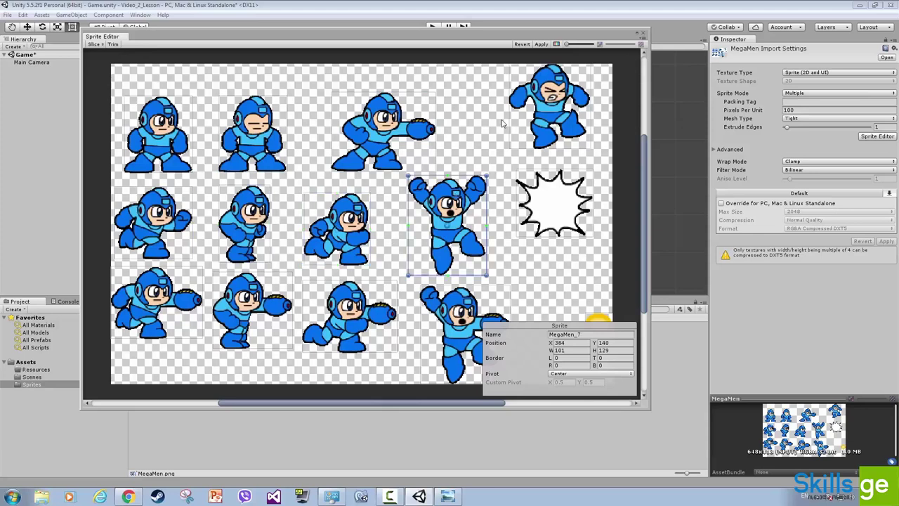
Apply the slicing in the Sprite Editor, leave it, and expand the MegaMen texture into its individual sprites.
left_click(541, 45)
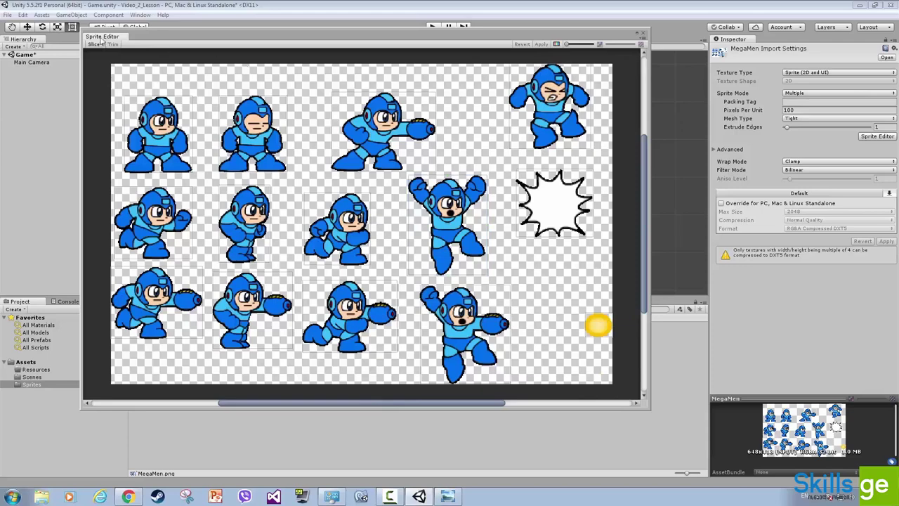
key("alt+F4")
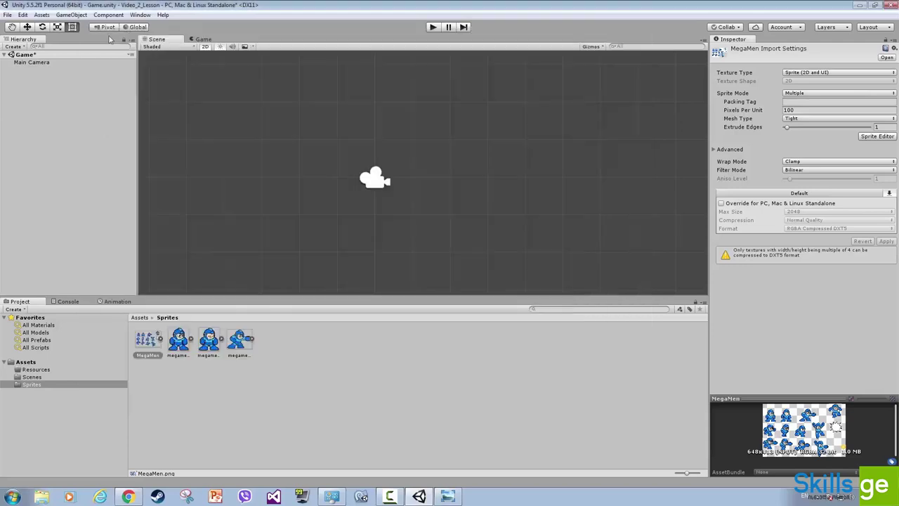
left_click(147, 340)
left_click(162, 340)
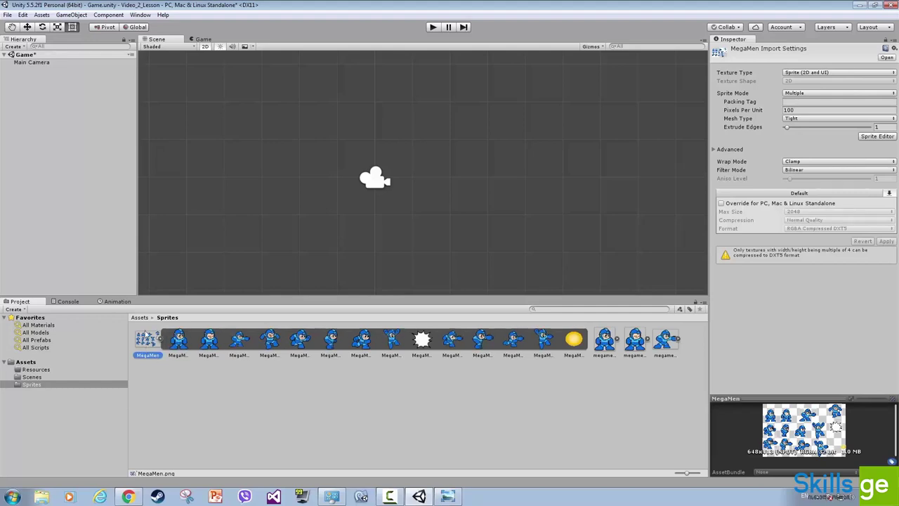
Place the sliced sprites MegaMen_0, MegaMen_1, MegaMen_2, MegaMen_3 and MegaMen_6 at separate spots around the camera in the scene.
left_click_drag(179, 341, 245, 162)
left_click_drag(209, 341, 325, 130)
left_click_drag(240, 341, 410, 120)
left_click_drag(270, 340, 462, 172)
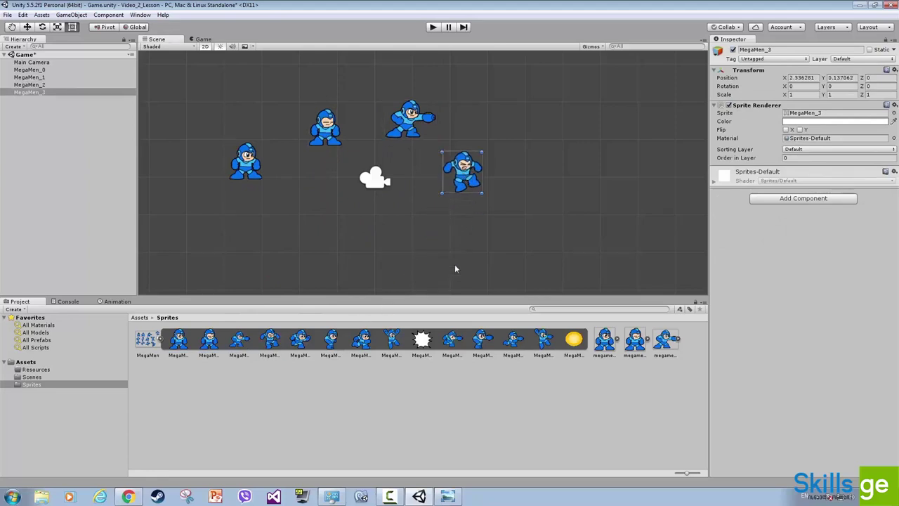
left_click_drag(362, 339, 523, 130)
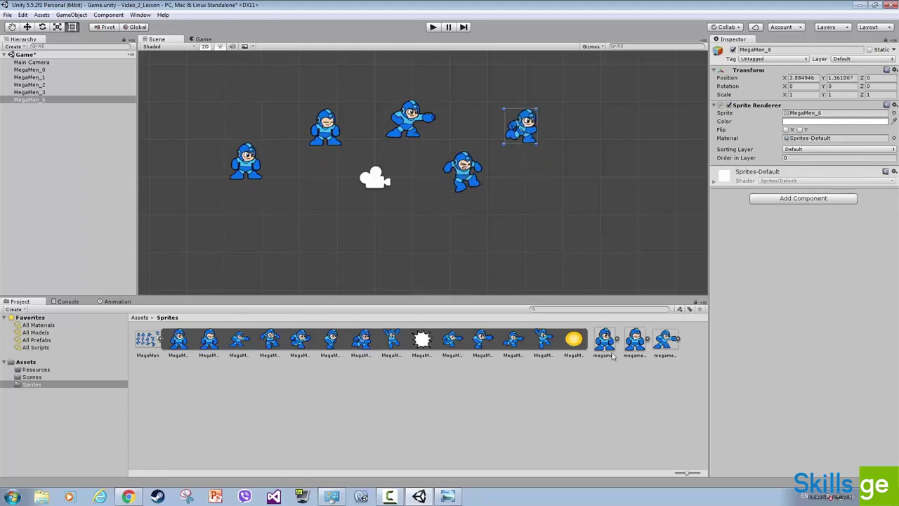
Place megamen_sprite_single at about X 5.38, Y 1.27, and a second copy with megamen_sprite_single_2 and megamen_sprite_single_3 in a row below it.
left_click_drag(604, 341, 578, 129)
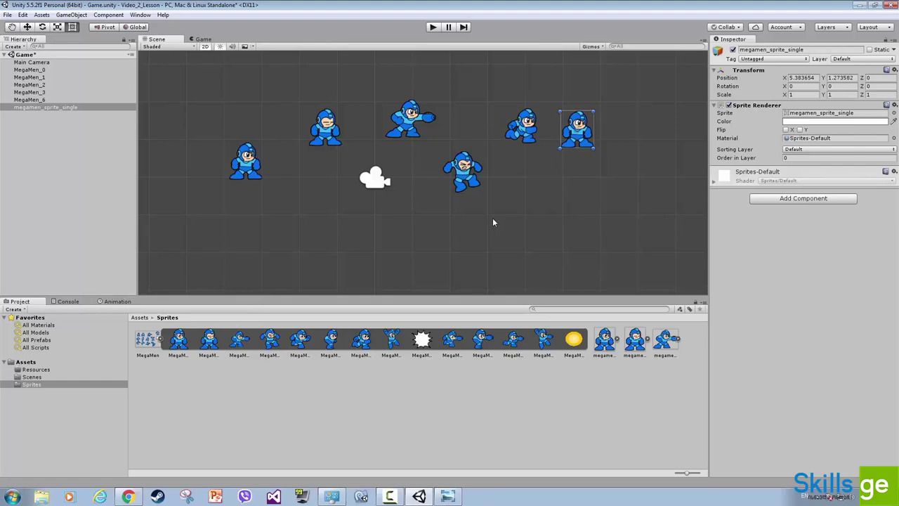
left_click(160, 340)
left_click(161, 339)
left_click_drag(606, 342, 587, 249)
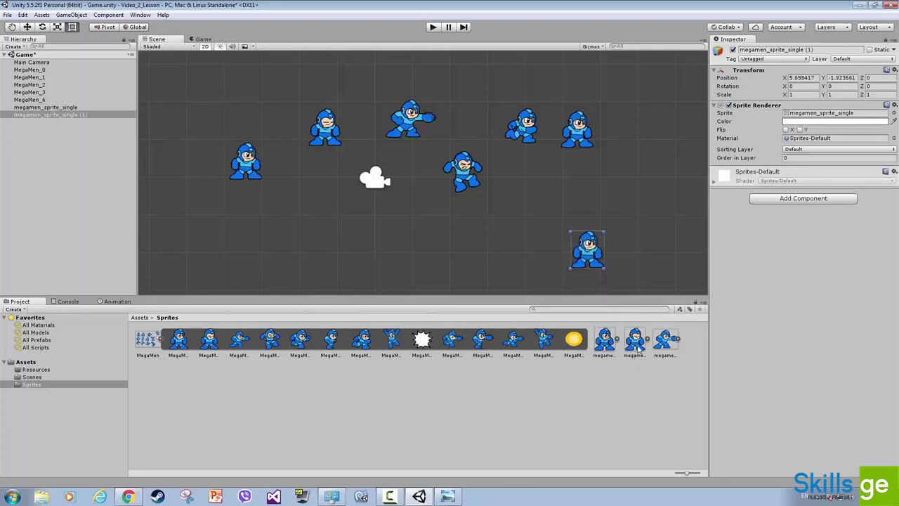
left_click_drag(635, 342, 622, 237)
left_click_drag(665, 343, 665, 228)
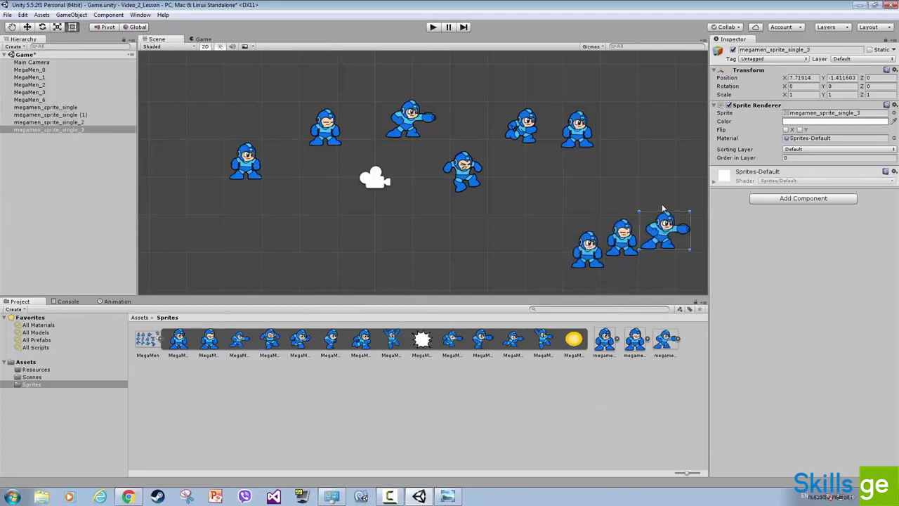
Select the lower row of three single-sprite objects in the scene together and dismiss the Windows notification.
left_click_drag(546, 188, 698, 283)
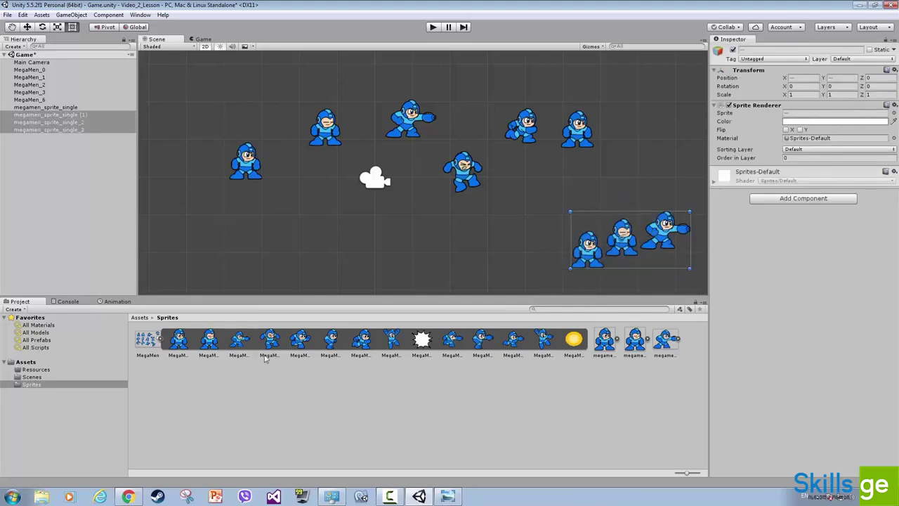
left_click(163, 341)
left_click(163, 341)
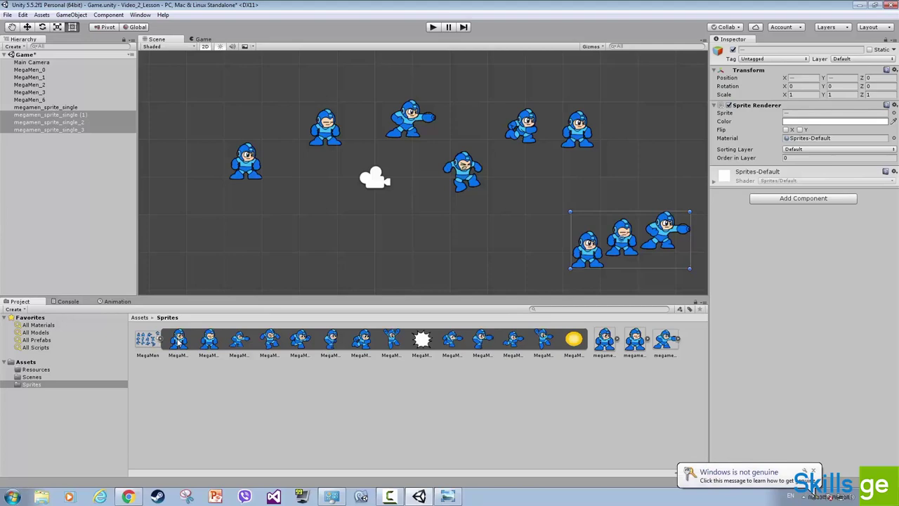
left_click(814, 470)
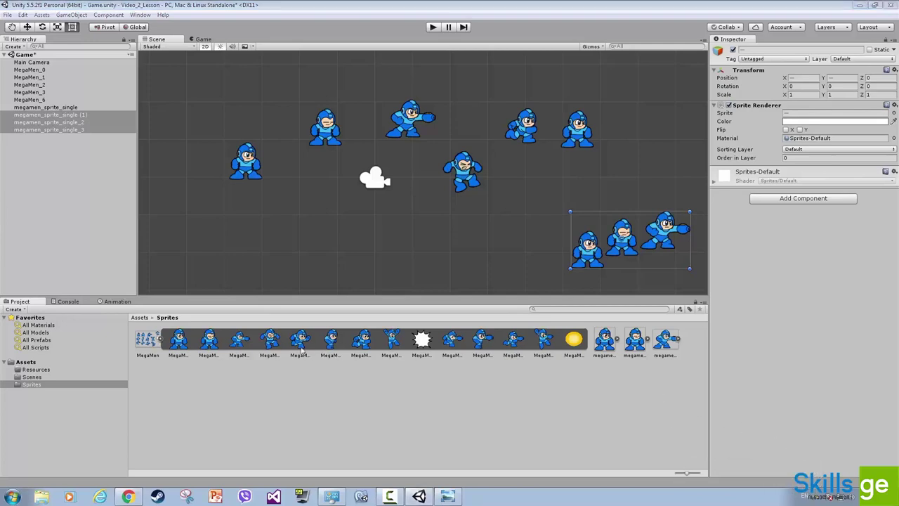